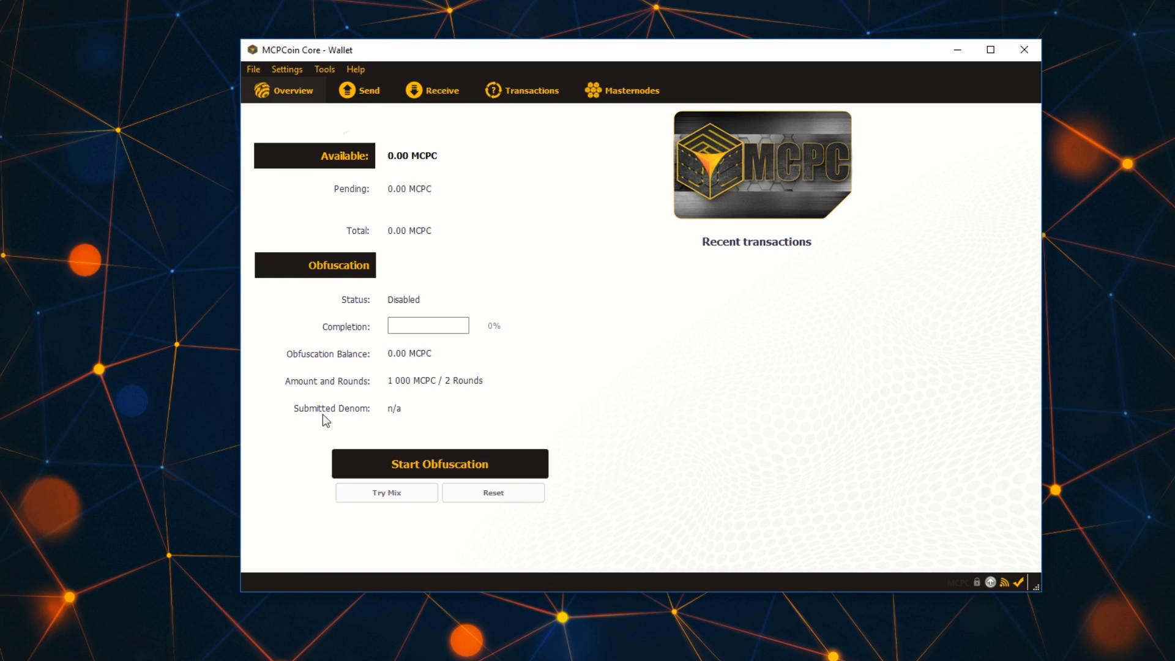
# Unlock the wallet by entering the wallet passphrase
pyautogui.click(295, 71)
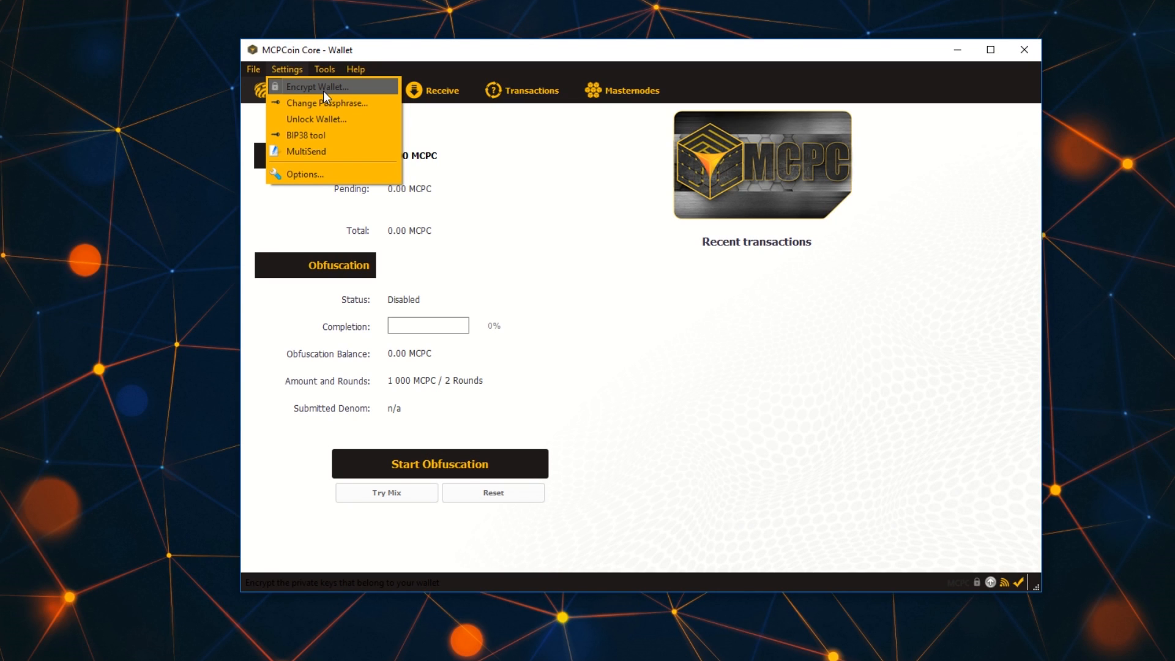
pyautogui.click(305, 120)
pyautogui.write('••••••')
pyautogui.press('Return')
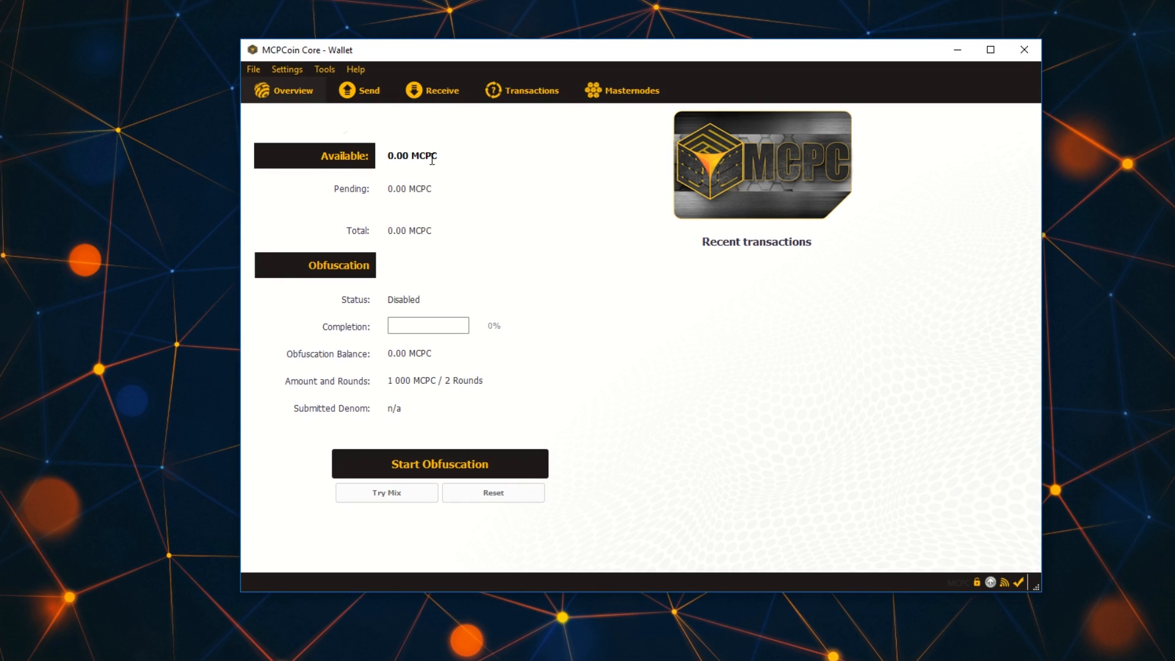
# Create a payment request without label, amount or message, copy its receiving address, and close the request details
pyautogui.click(423, 100)
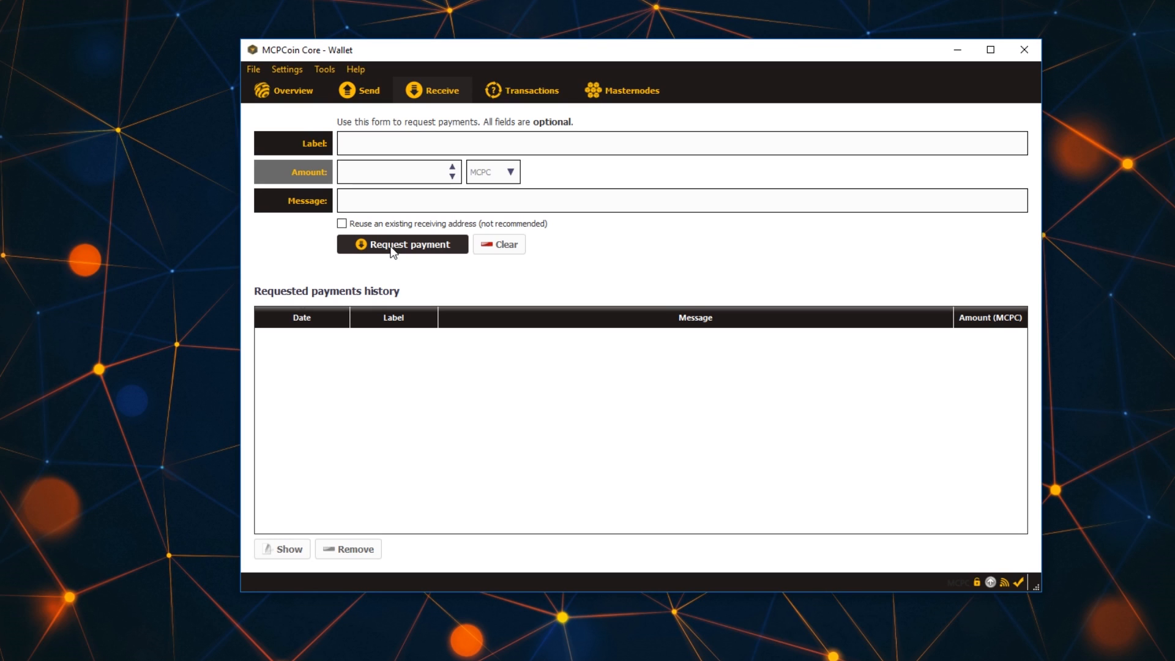
pyautogui.click(390, 253)
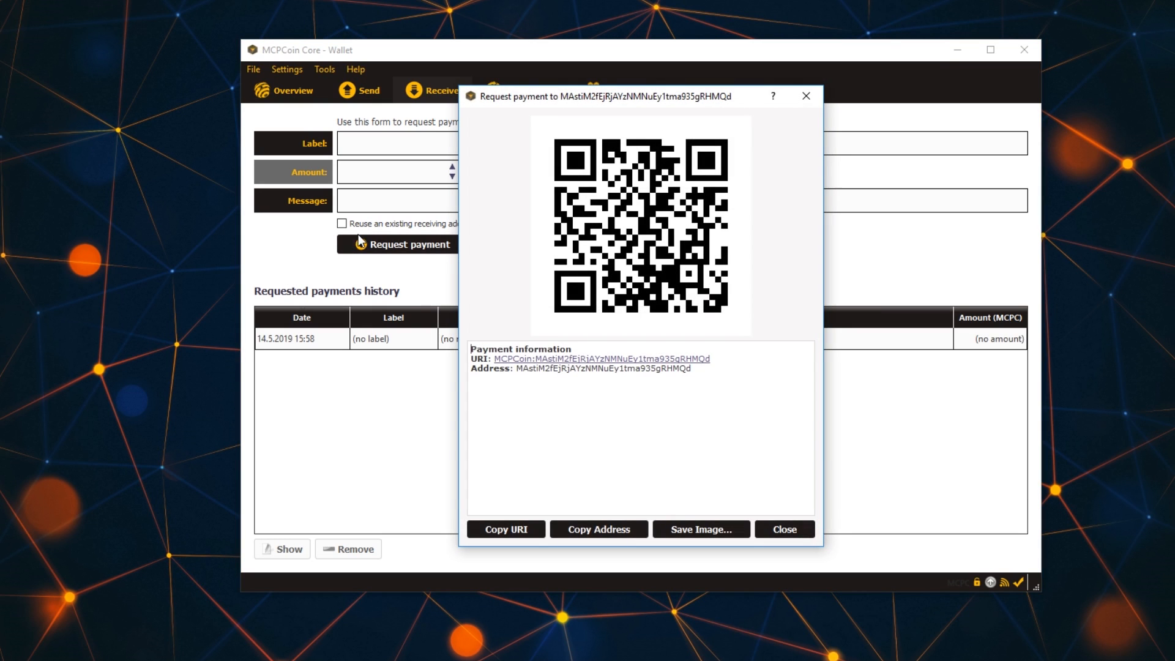
pyautogui.doubleClick(565, 368)
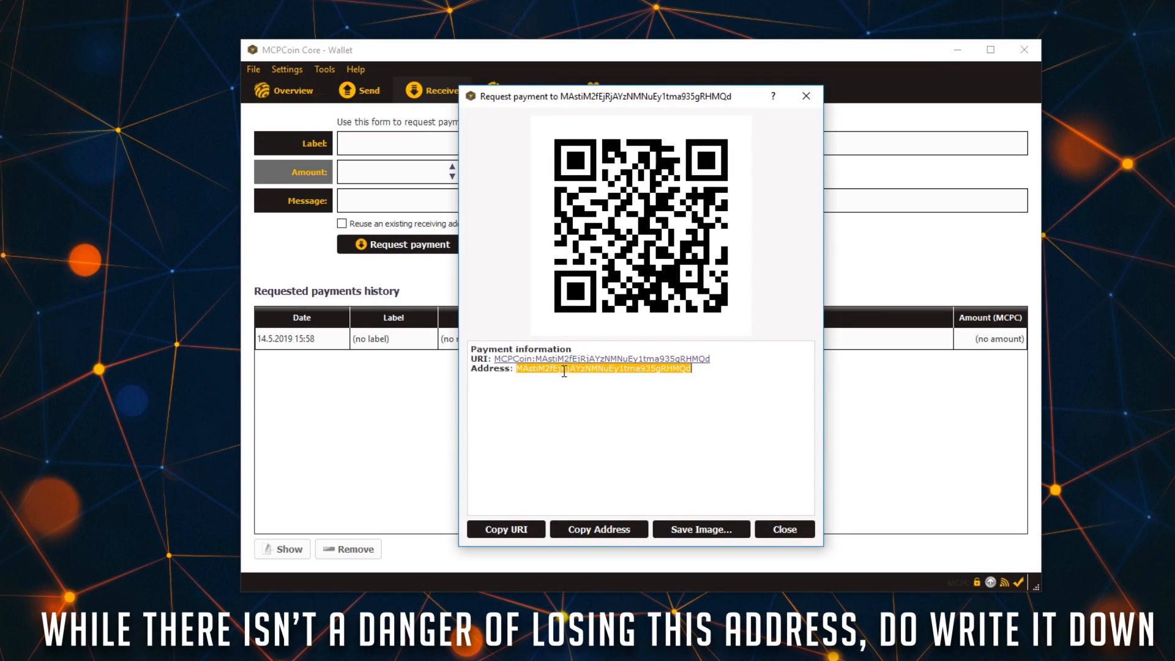
pyautogui.rightClick(581, 372)
pyautogui.click(590, 384)
pyautogui.click(786, 530)
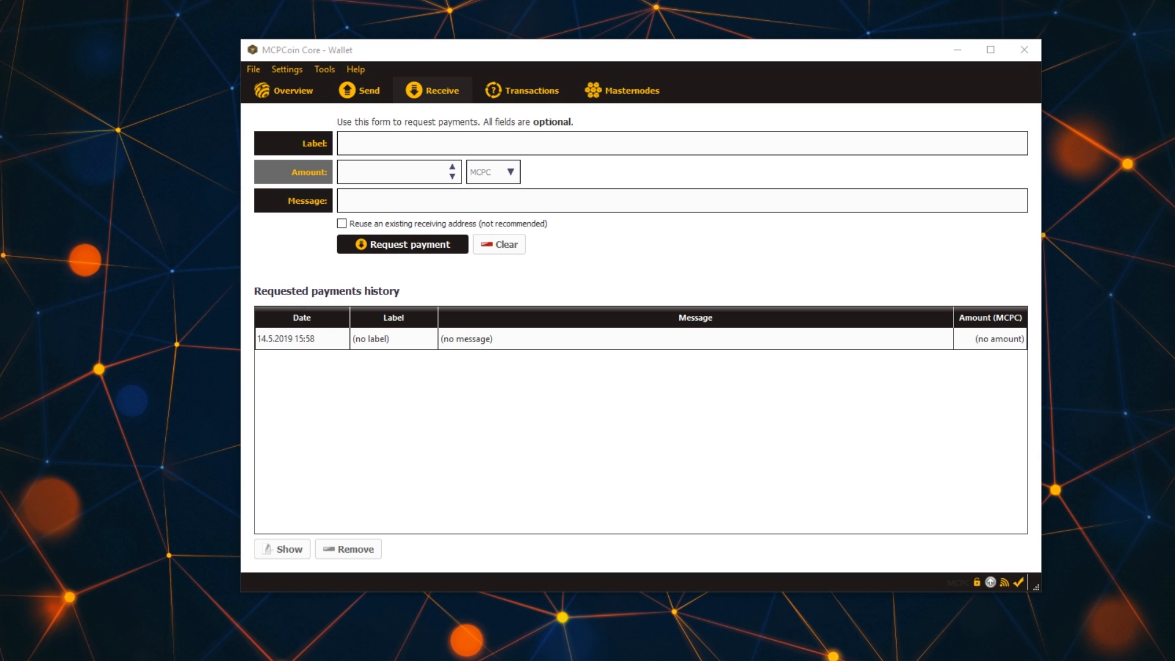
# Check the wallet's pending balance and the confirmation status of the incoming transaction in the transaction list
pyautogui.click(267, 86)
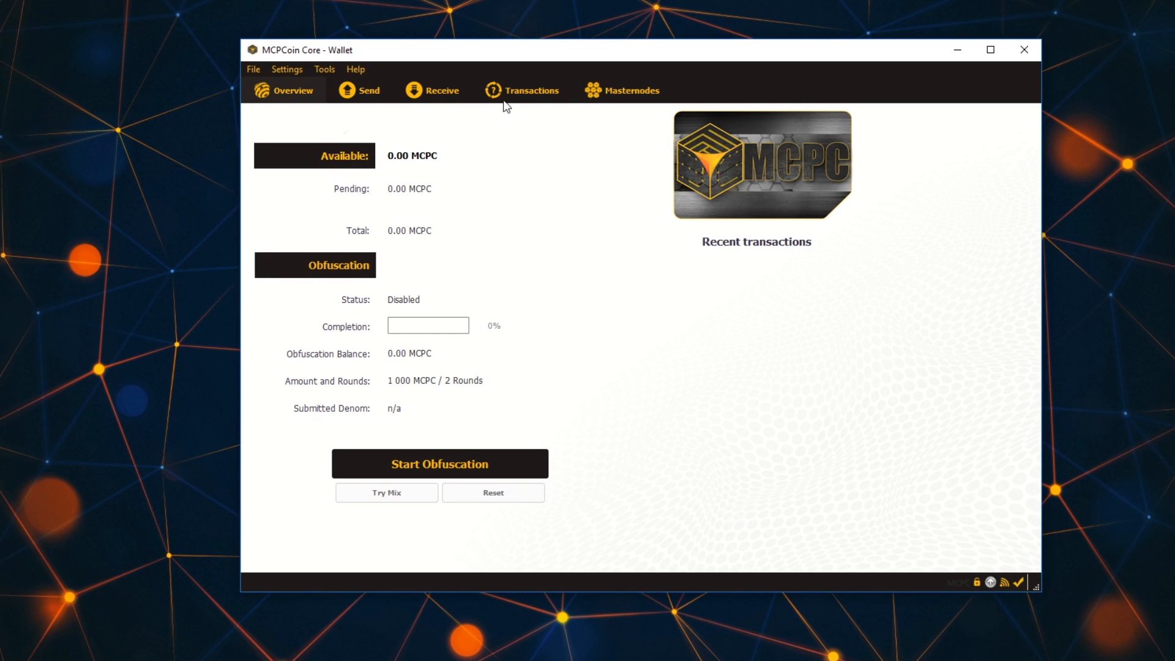
pyautogui.click(507, 102)
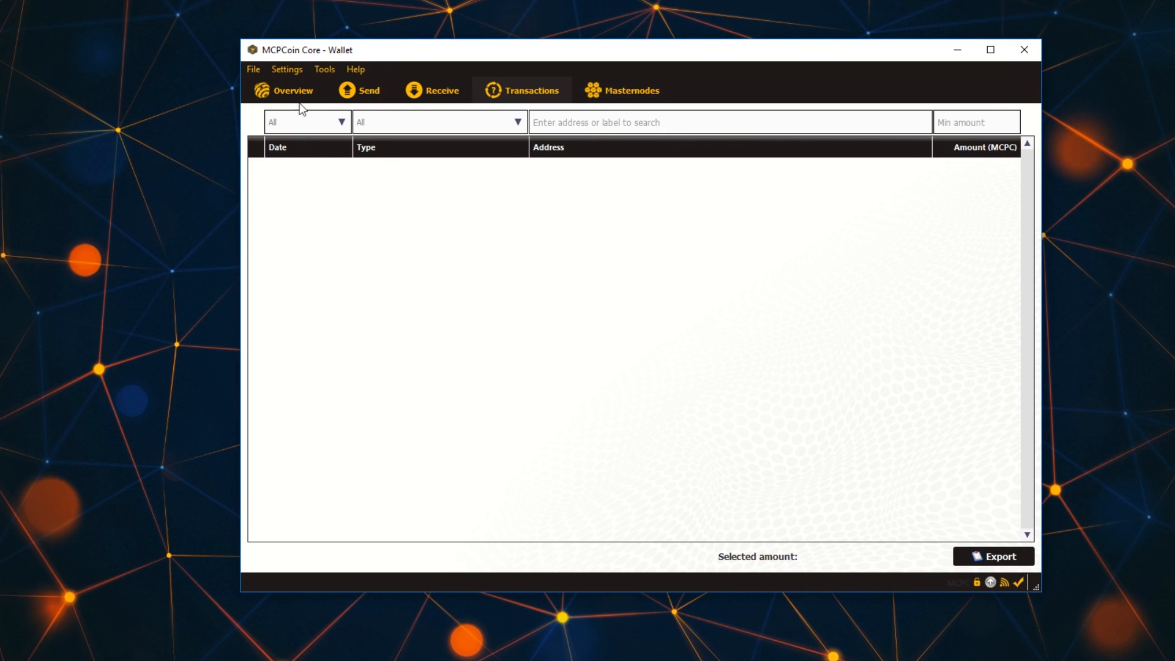
pyautogui.click(301, 97)
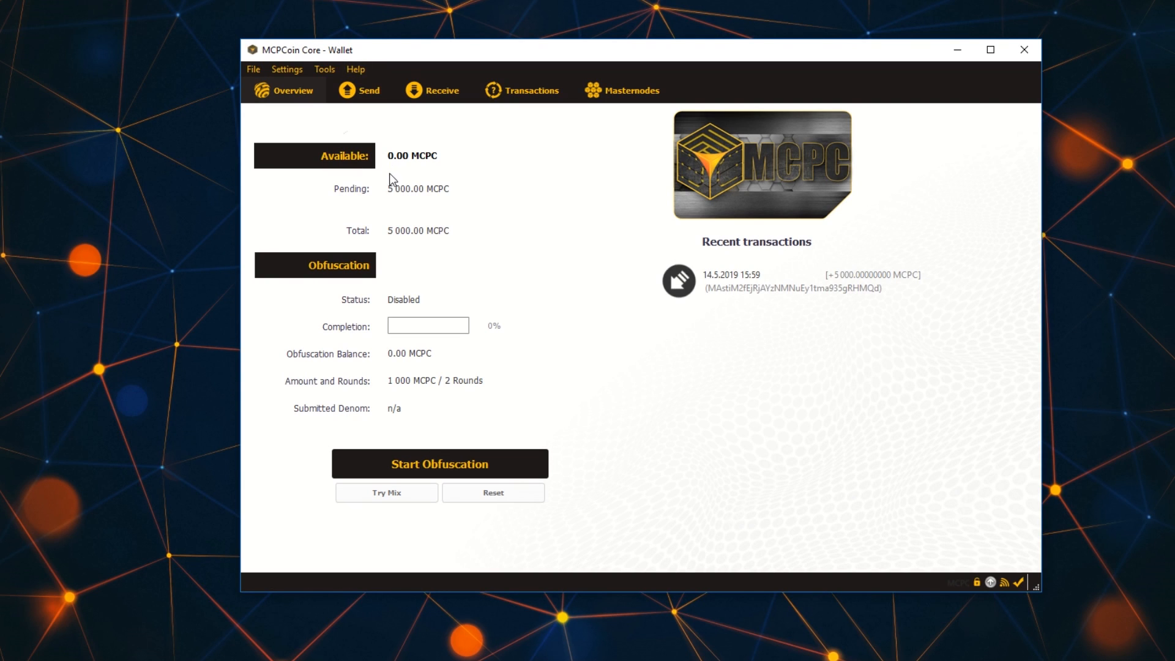
pyautogui.moveTo(391, 184); pyautogui.dragTo(441, 186)
pyautogui.click(459, 187)
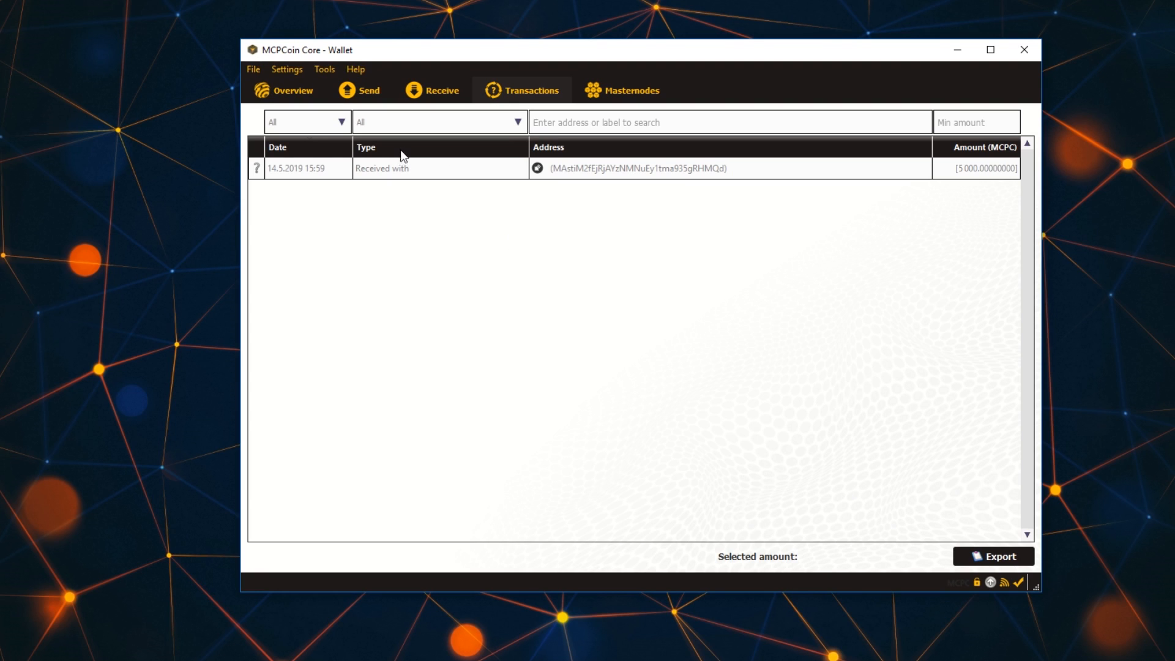
pyautogui.moveTo(502, 178)
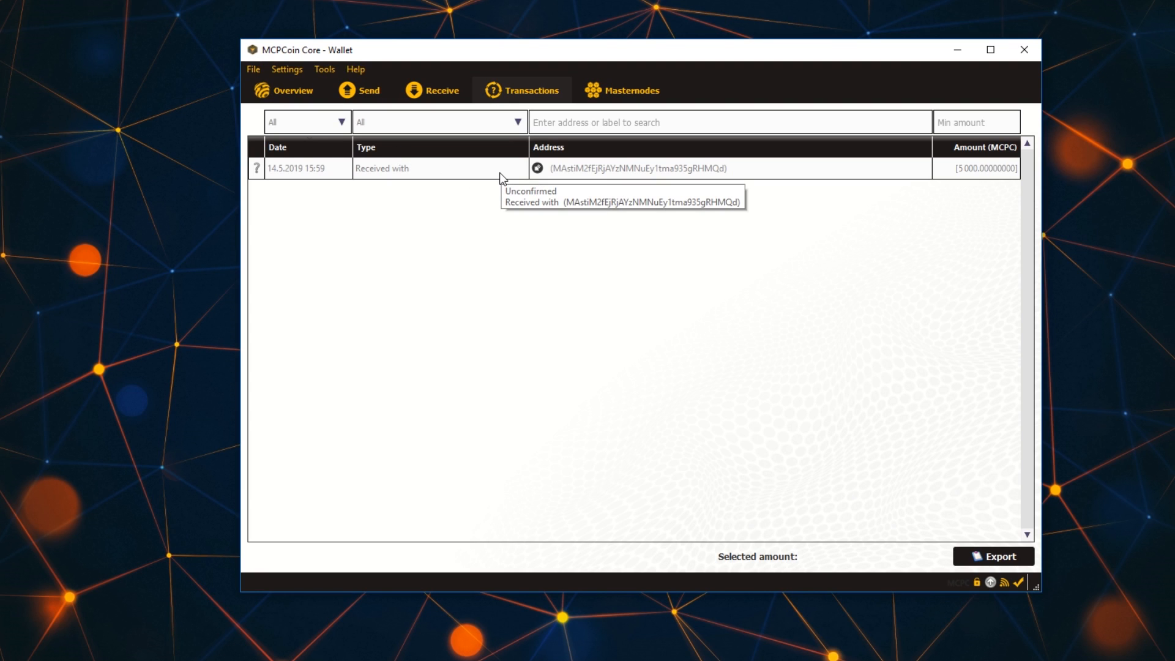
pyautogui.doubleClick(256, 172)
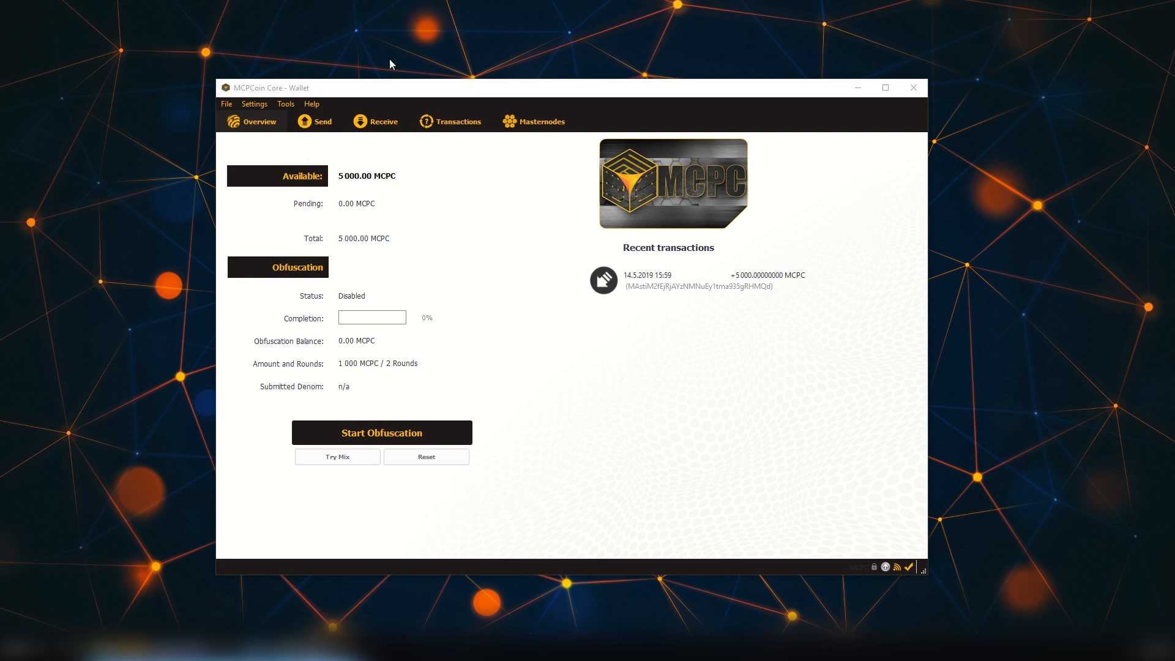
# Reopen the existing payment request from the requested payments history and copy its receiving address
pyautogui.click(377, 124)
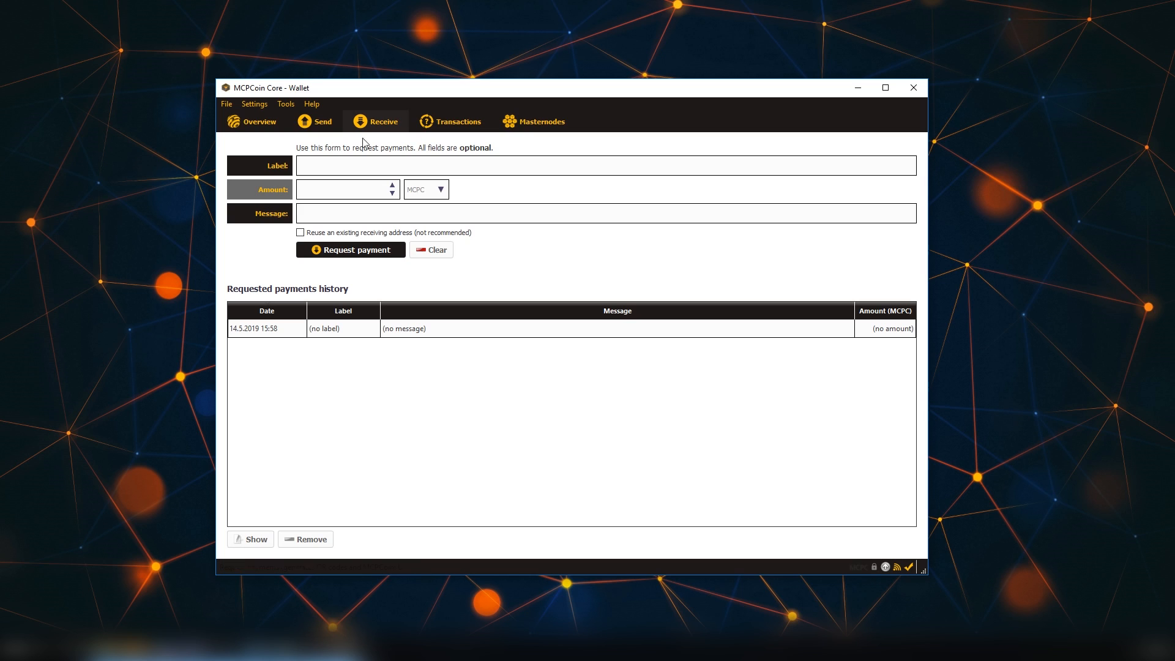
pyautogui.doubleClick(428, 331)
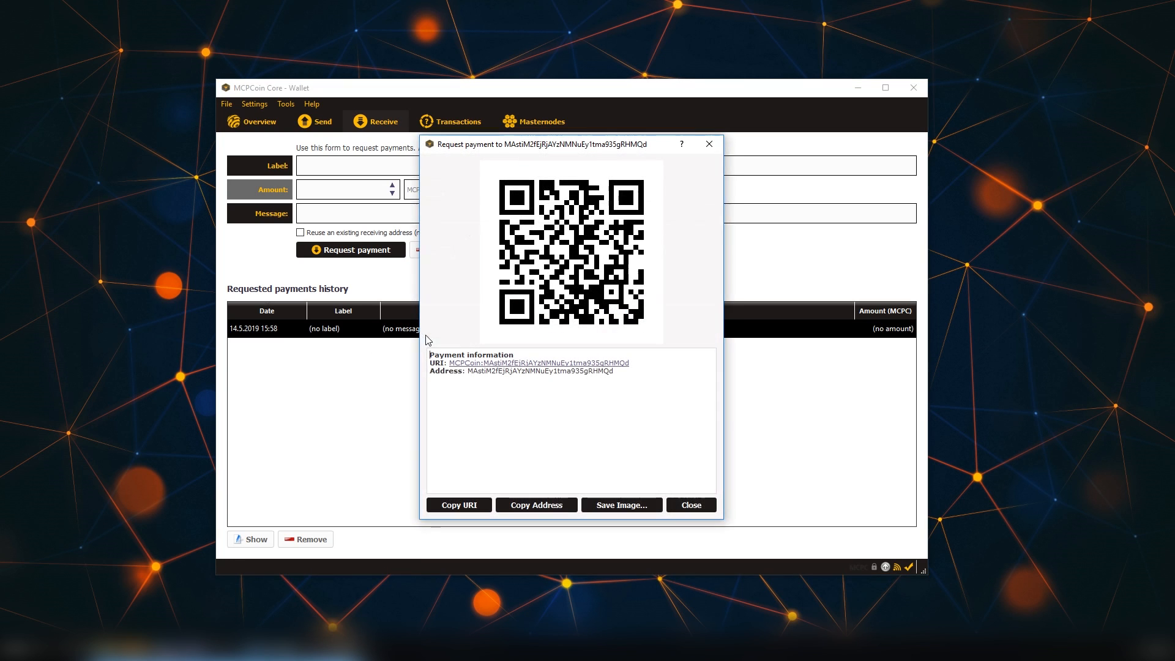
pyautogui.doubleClick(496, 372)
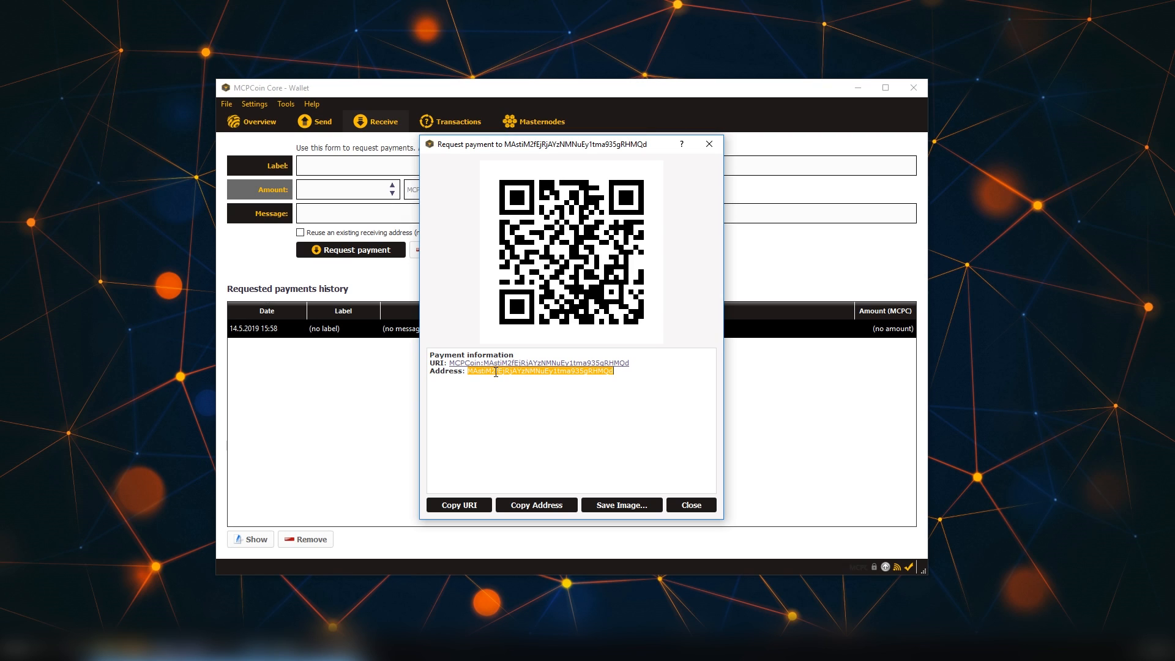
pyautogui.rightClick(496, 372)
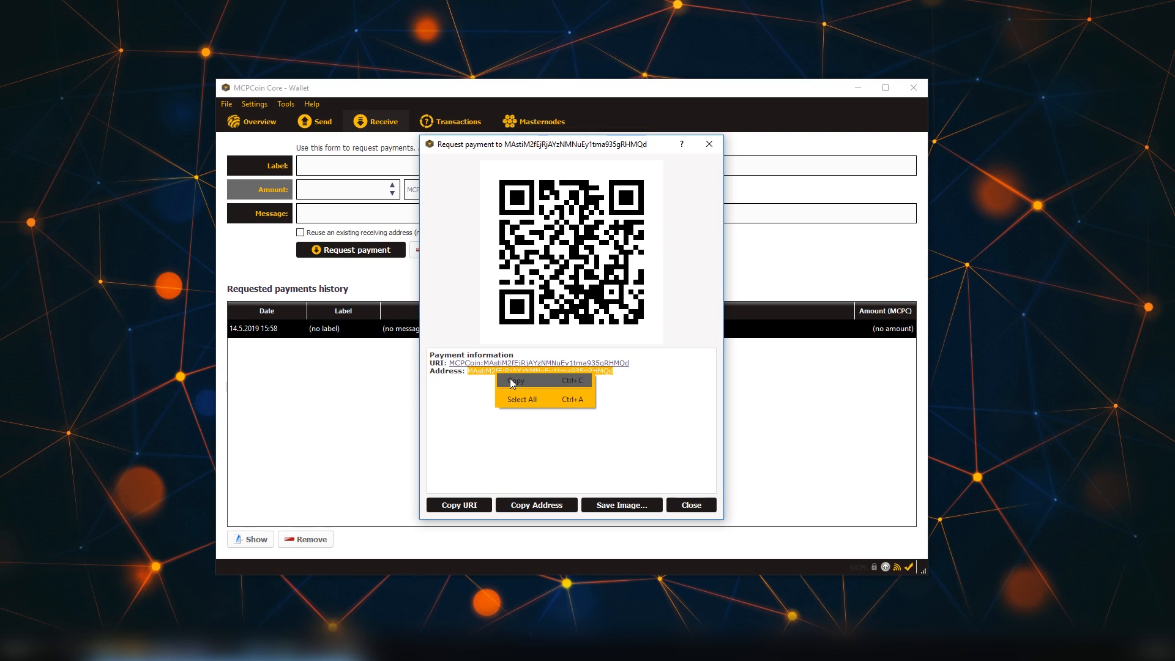
pyautogui.click(510, 378)
pyautogui.click(709, 144)
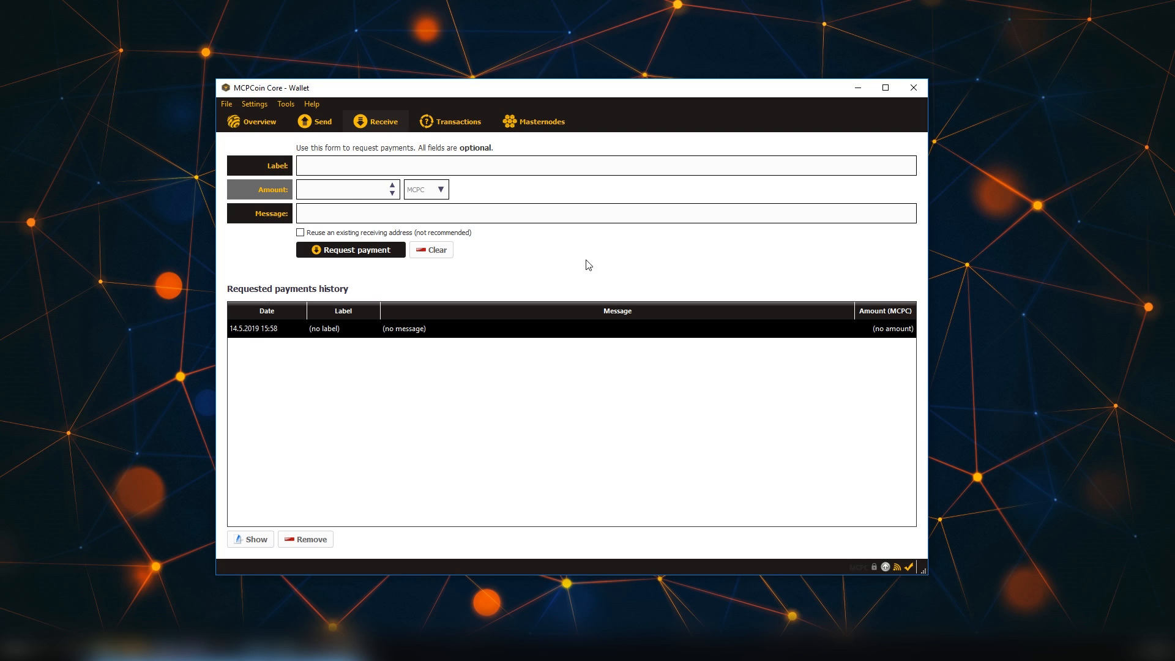
# Unlock the wallet again by entering the wallet passphrase, so that its private key can be exported
pyautogui.click(255, 104)
pyautogui.click(278, 142)
pyautogui.write('********')
pyautogui.press('Return')
# Open the debug console, run help, and look through the list of available commands
pyautogui.click(285, 106)
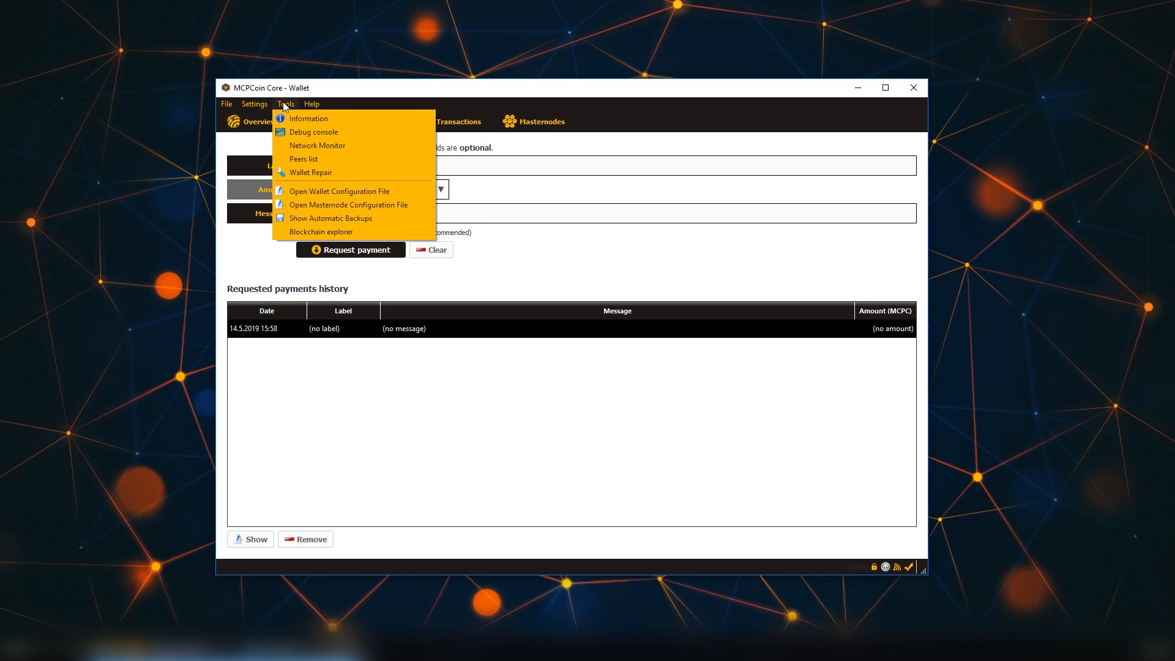
pyautogui.click(311, 130)
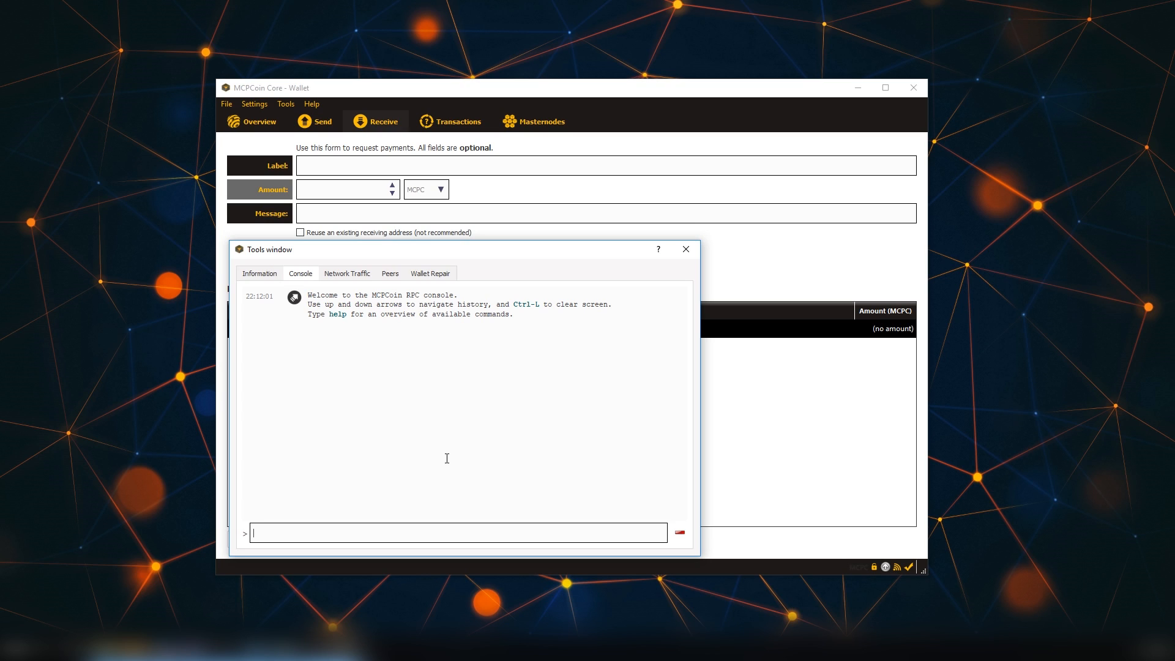
pyautogui.write('help')
pyautogui.press('Return')
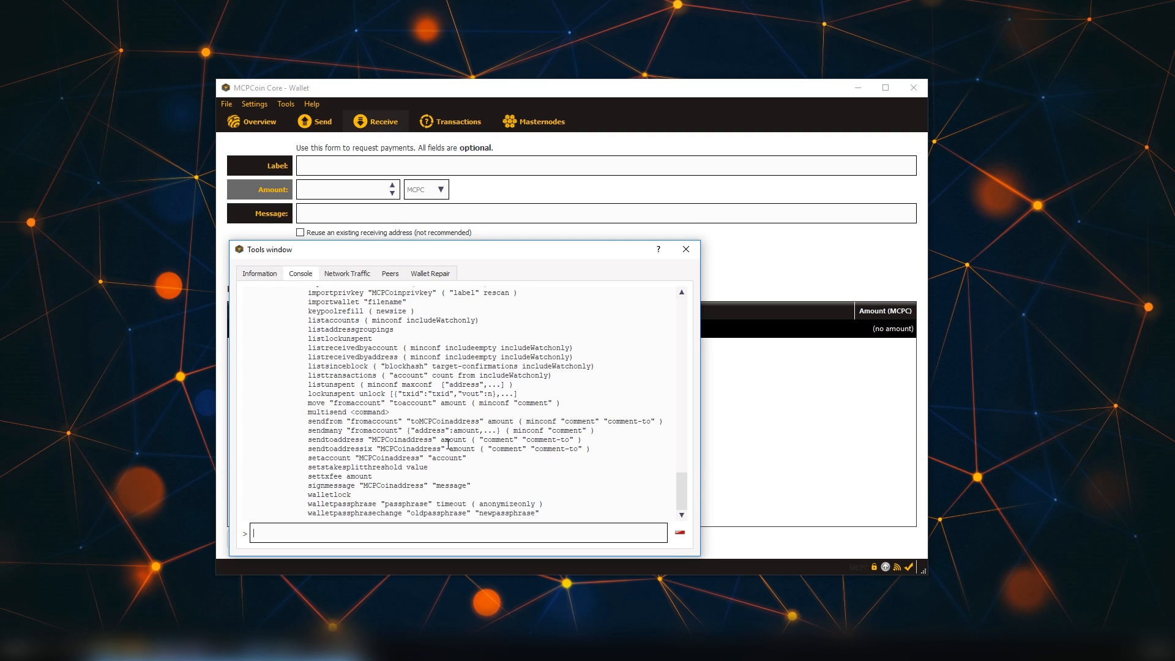
pyautogui.scroll(14, 448, 444)
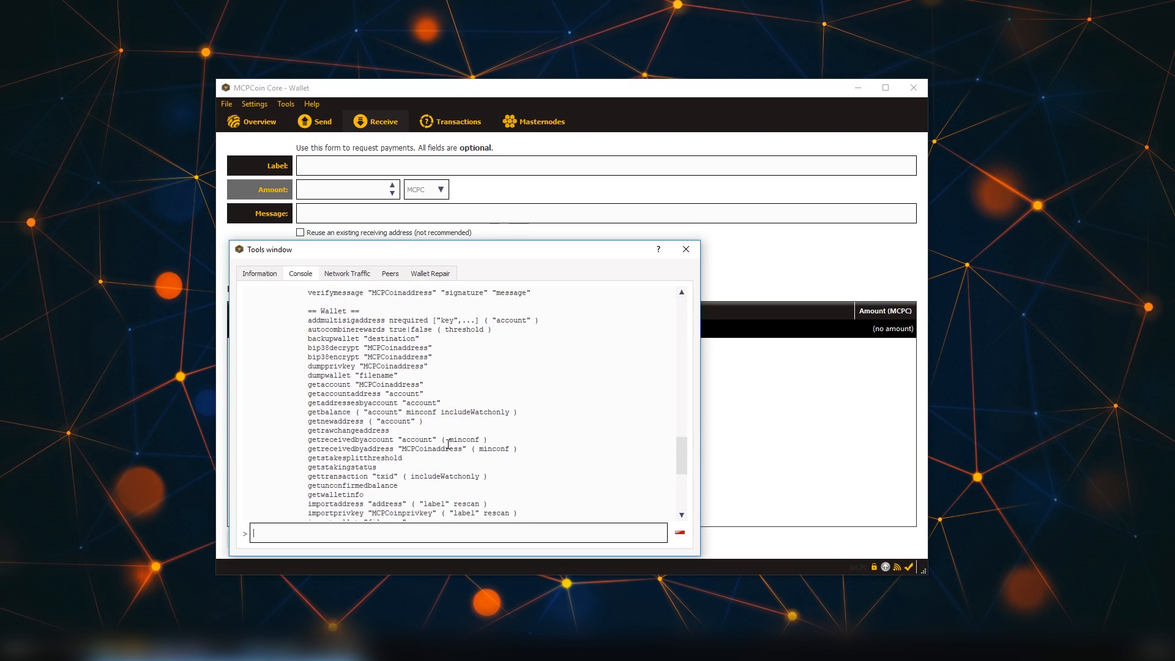
pyautogui.scroll(14, 448, 444)
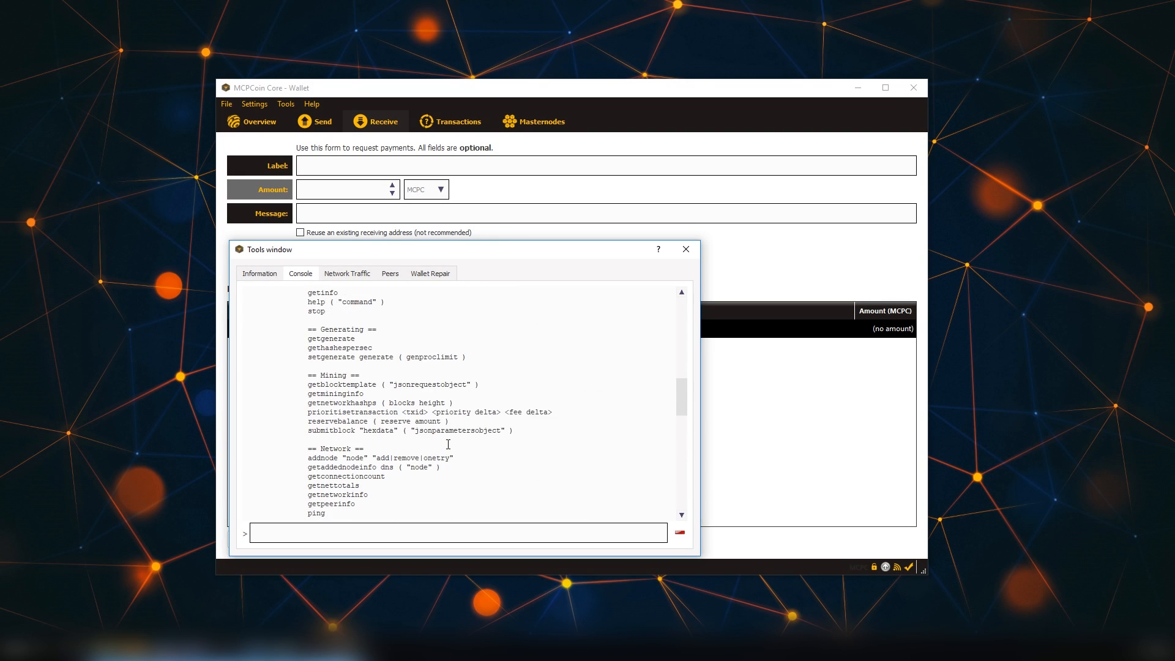
pyautogui.scroll(14, 448, 444)
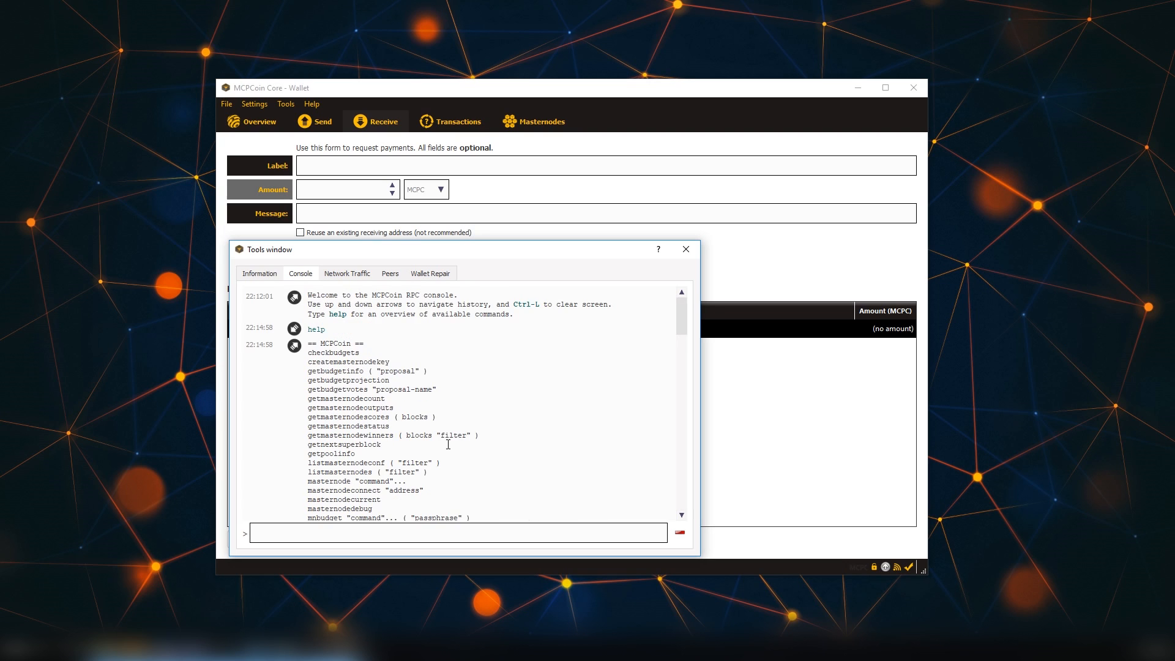
pyautogui.scroll(-20, 448, 444)
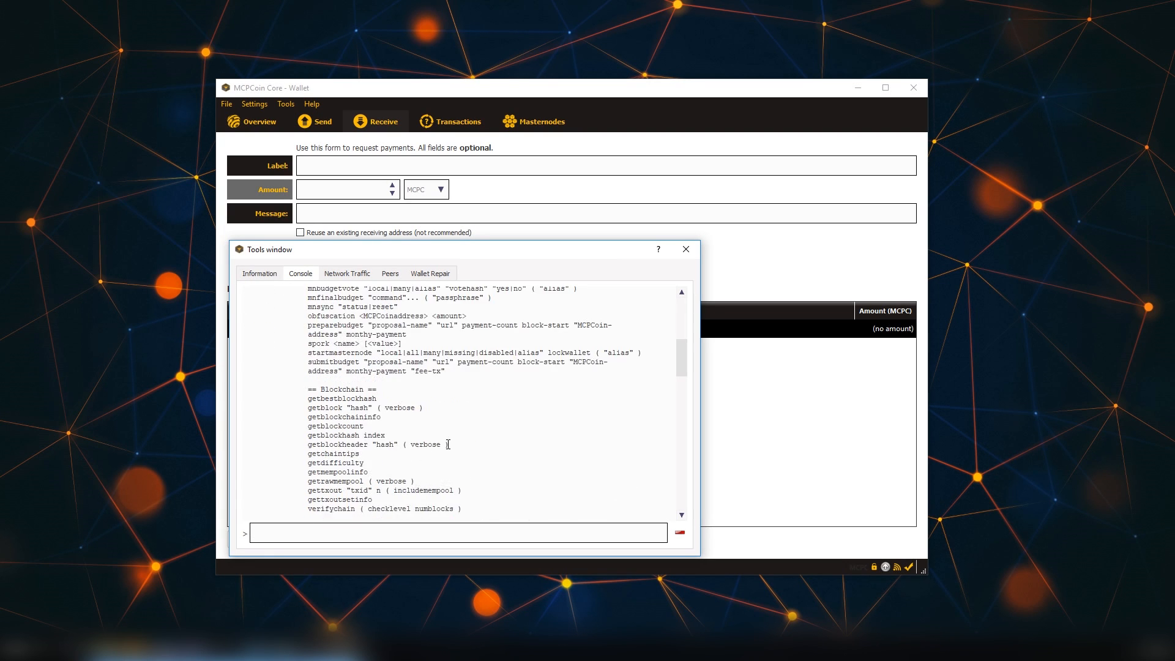
pyautogui.scroll(-15, 448, 444)
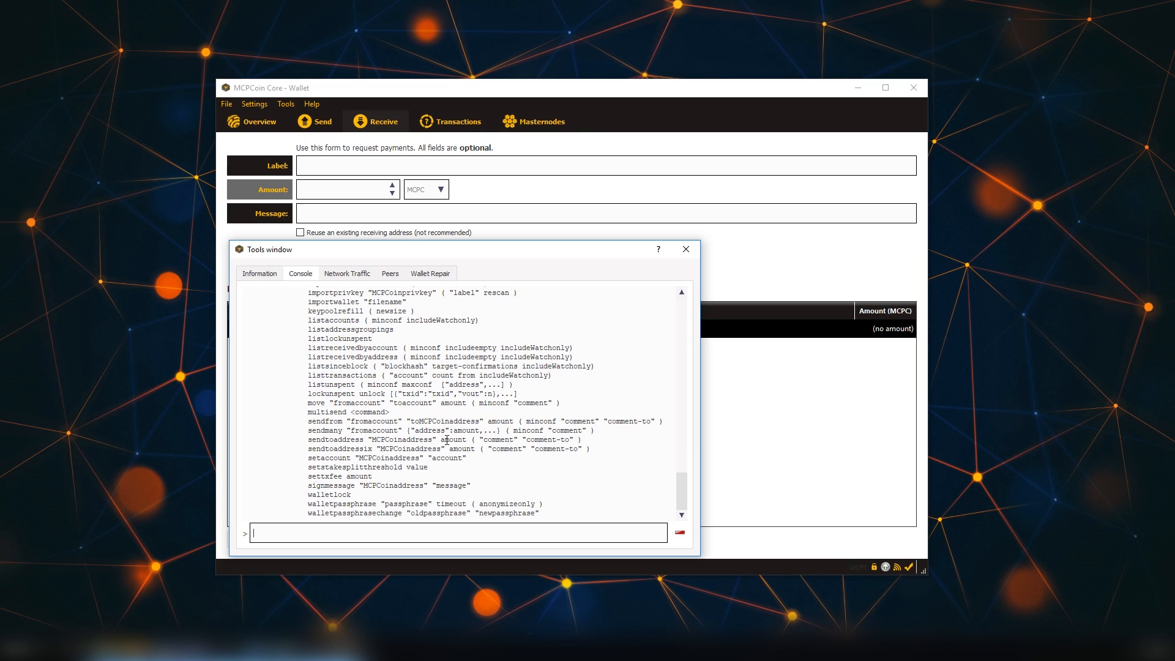
# Run dumpprivkey in the debug console with the copied receiving address to export its private key
pyautogui.write('dump')
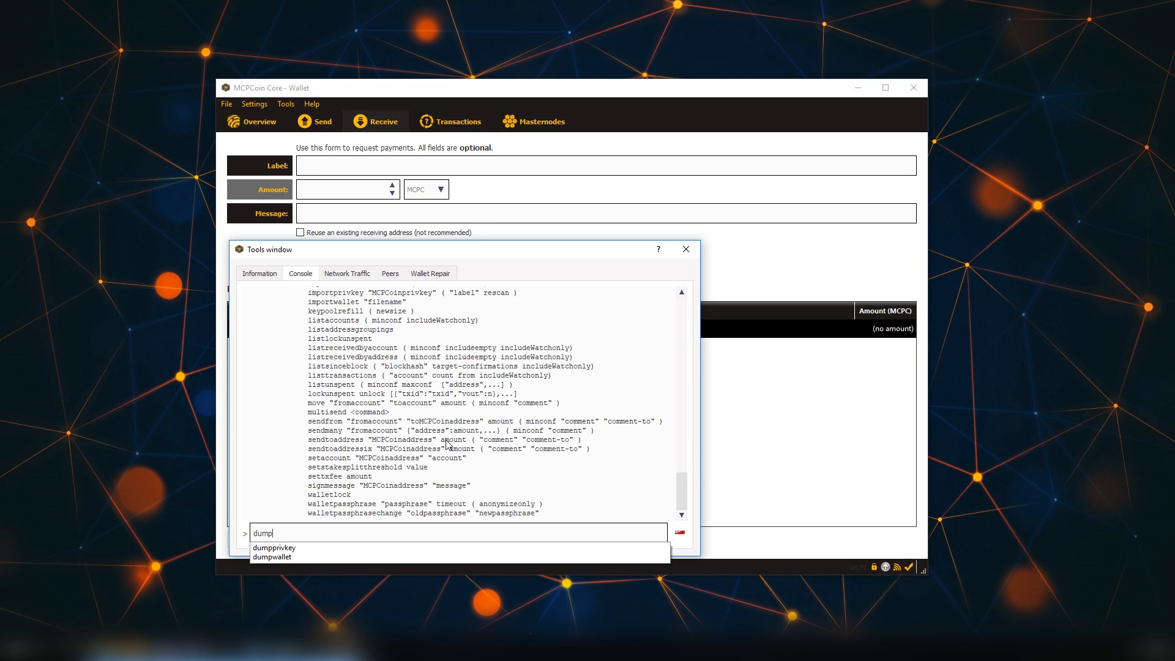
pyautogui.click(321, 548)
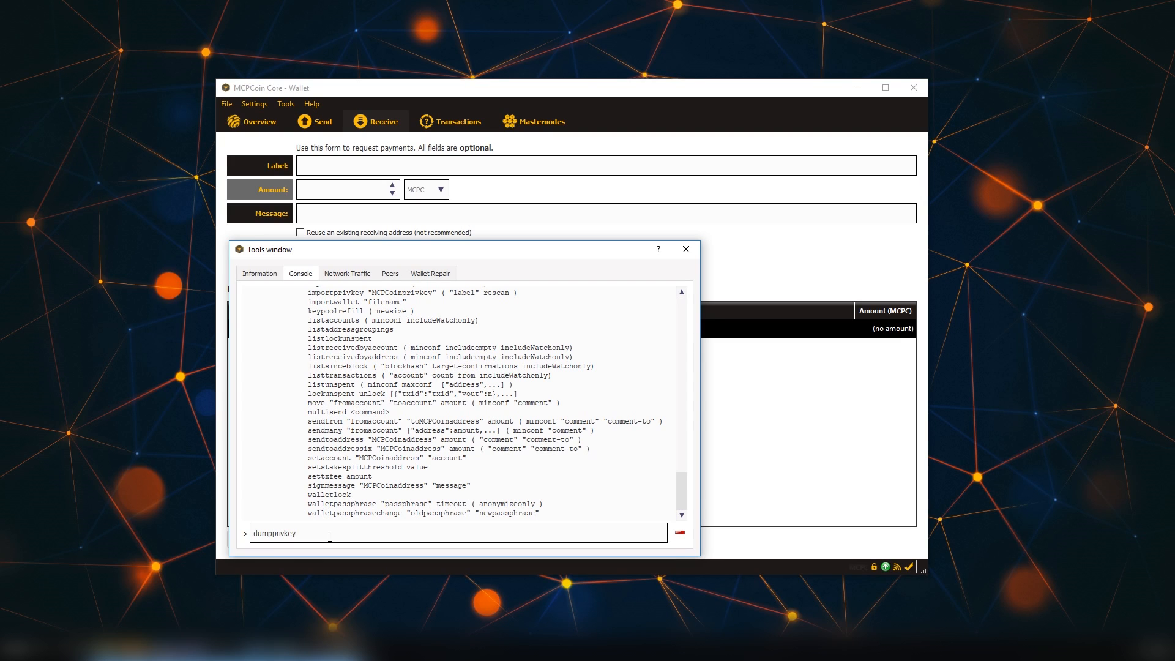
pyautogui.hotkey('ctrl', 'v')
pyautogui.press('Return')
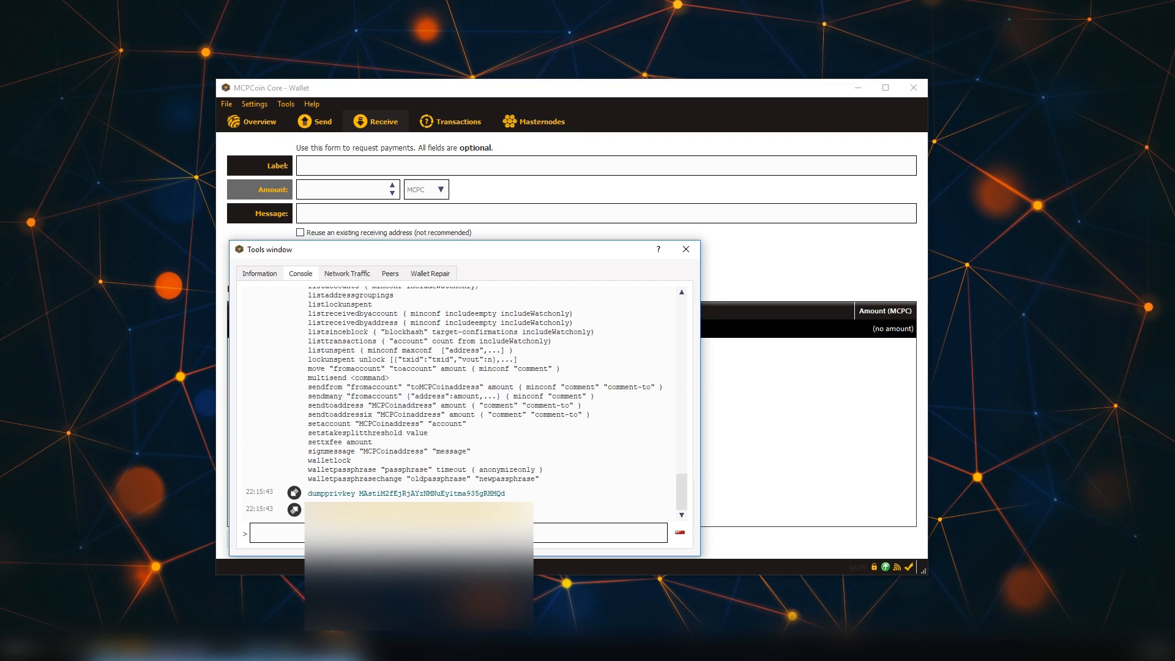
pyautogui.click(283, 653)
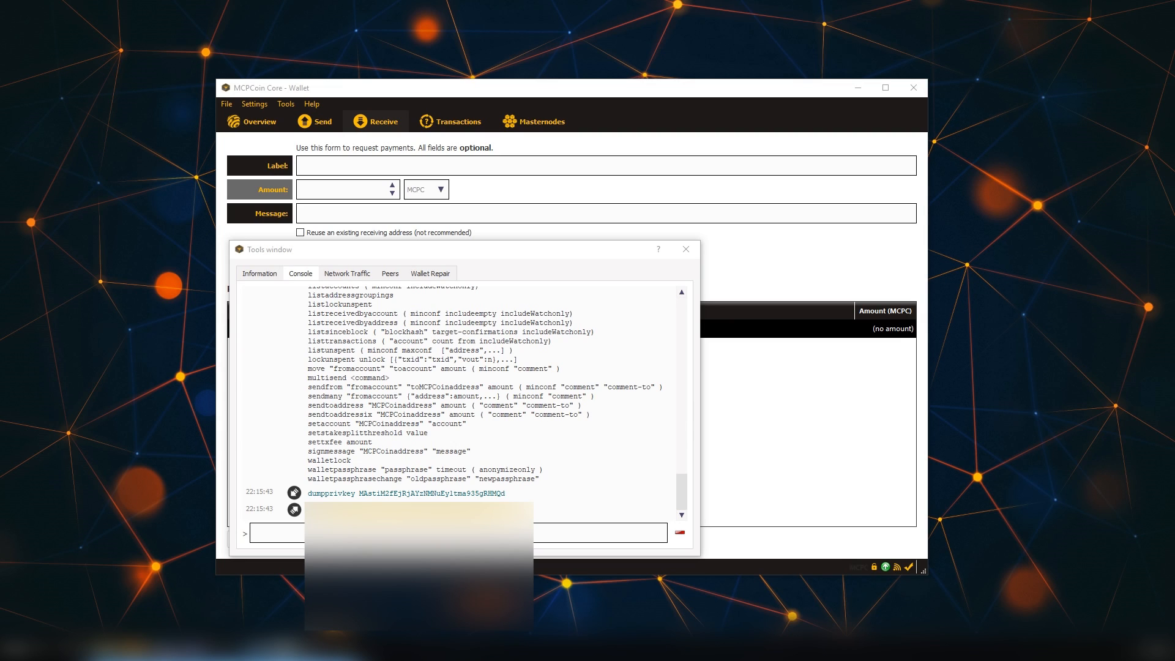
pyautogui.click(534, 524)
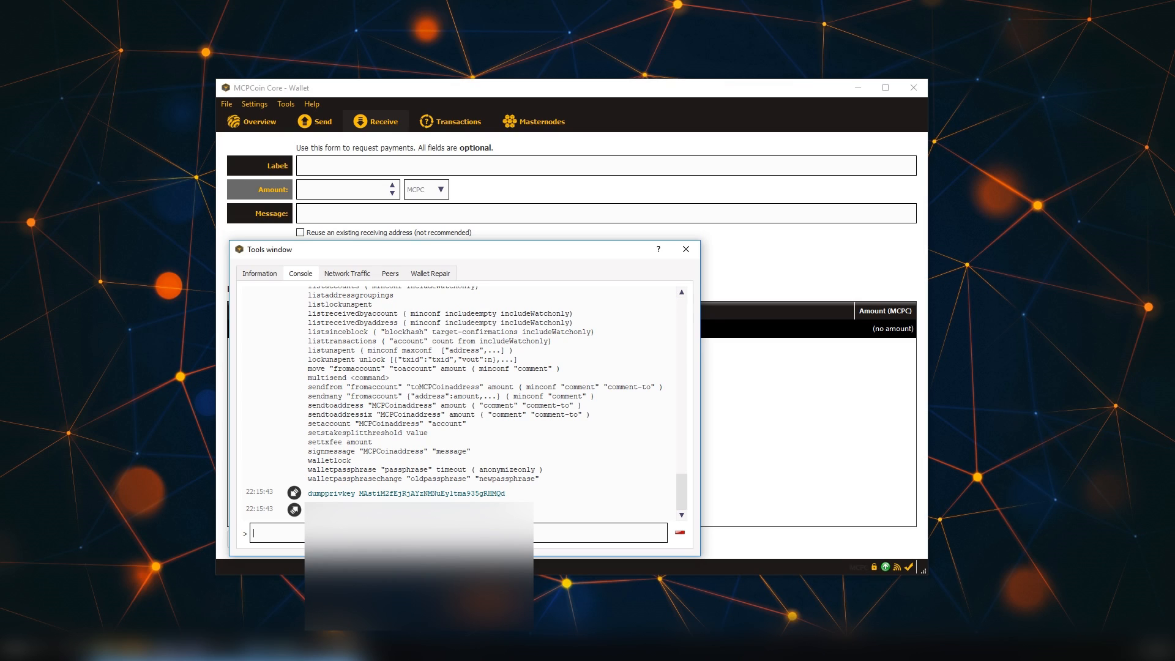
# Run masternode outputs in the debug console and select the returned txhash value
pyautogui.write('masternode outputs')
pyautogui.press('Return')
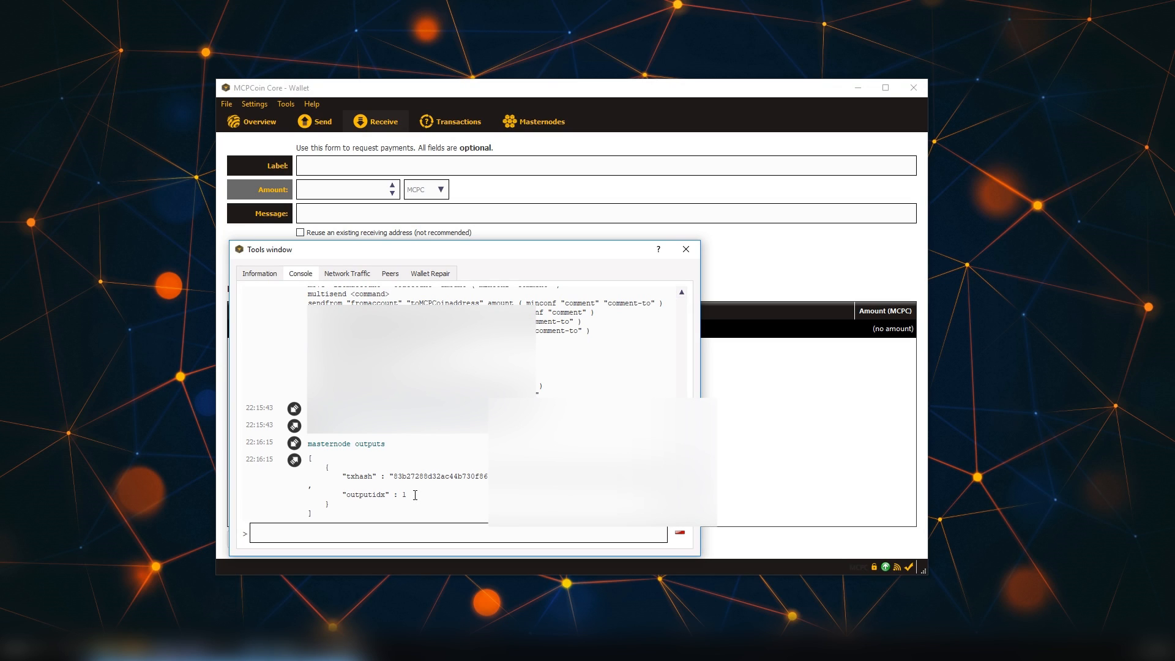
pyautogui.doubleClick(432, 475)
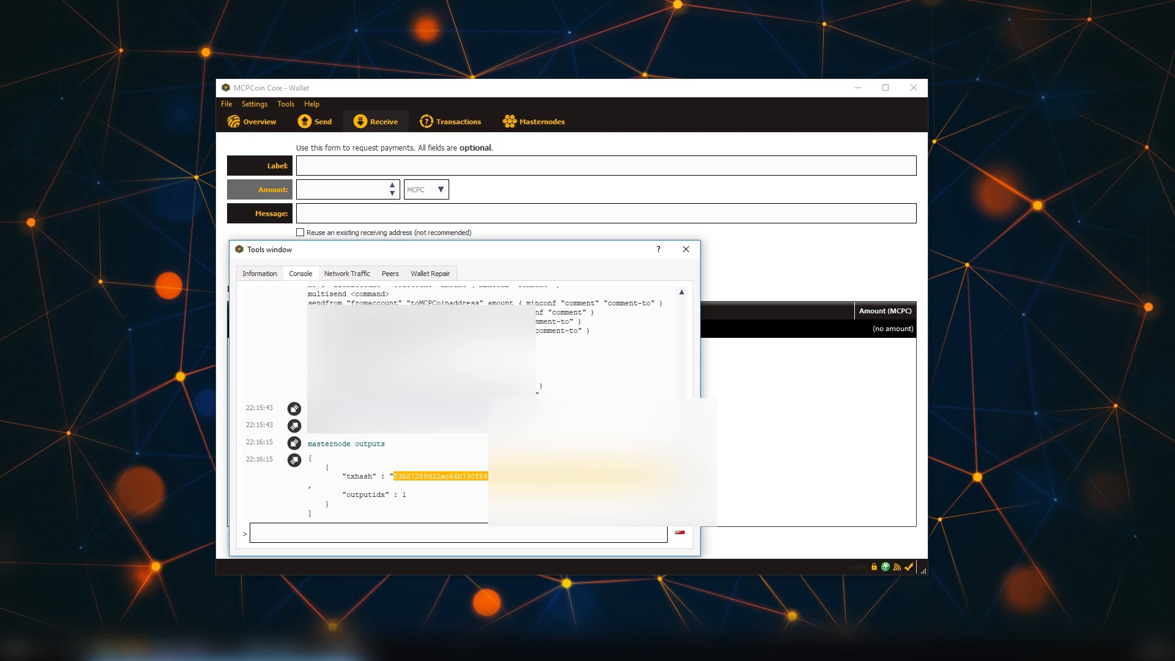
# Switch to the 99HOST page in the browser, search the blockchains for "mc", and expand the Mobile Crypto Pay Coin entry
pyautogui.hotkey('alt', 'Tab')
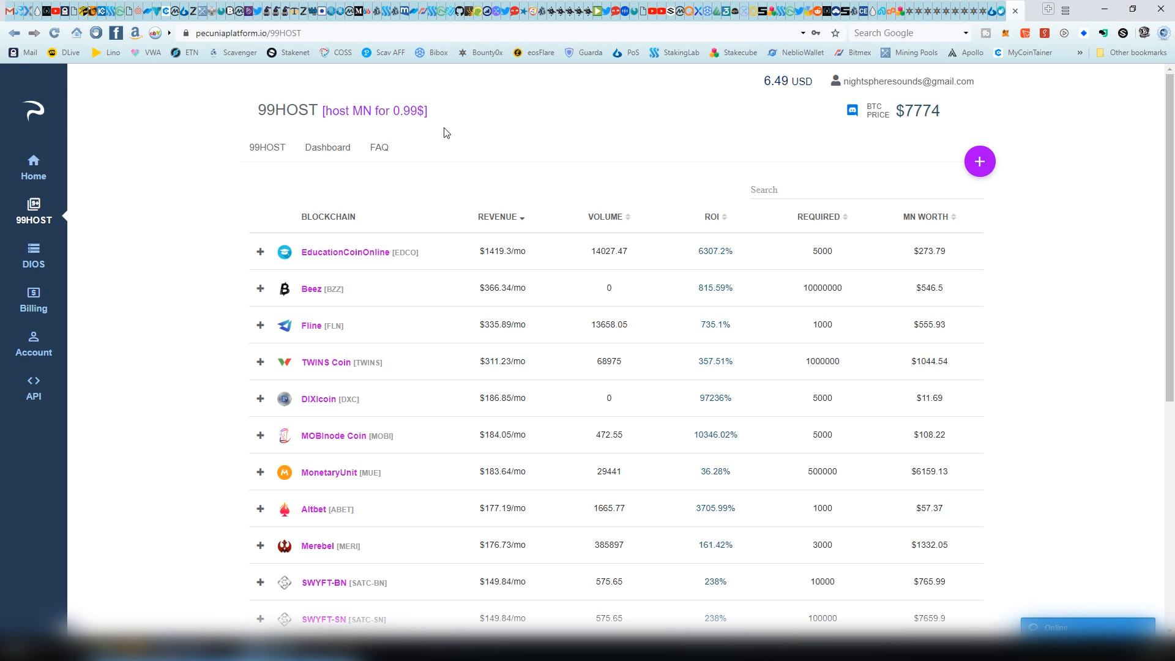
pyautogui.click(788, 183)
pyautogui.write('mc')
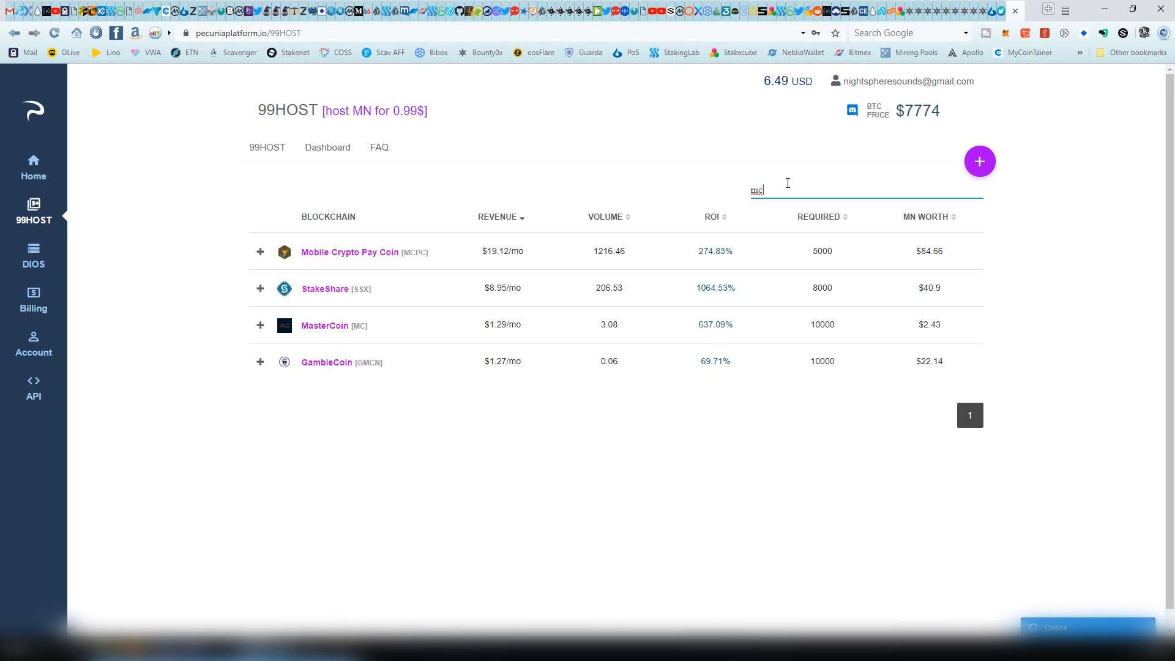
pyautogui.click(296, 256)
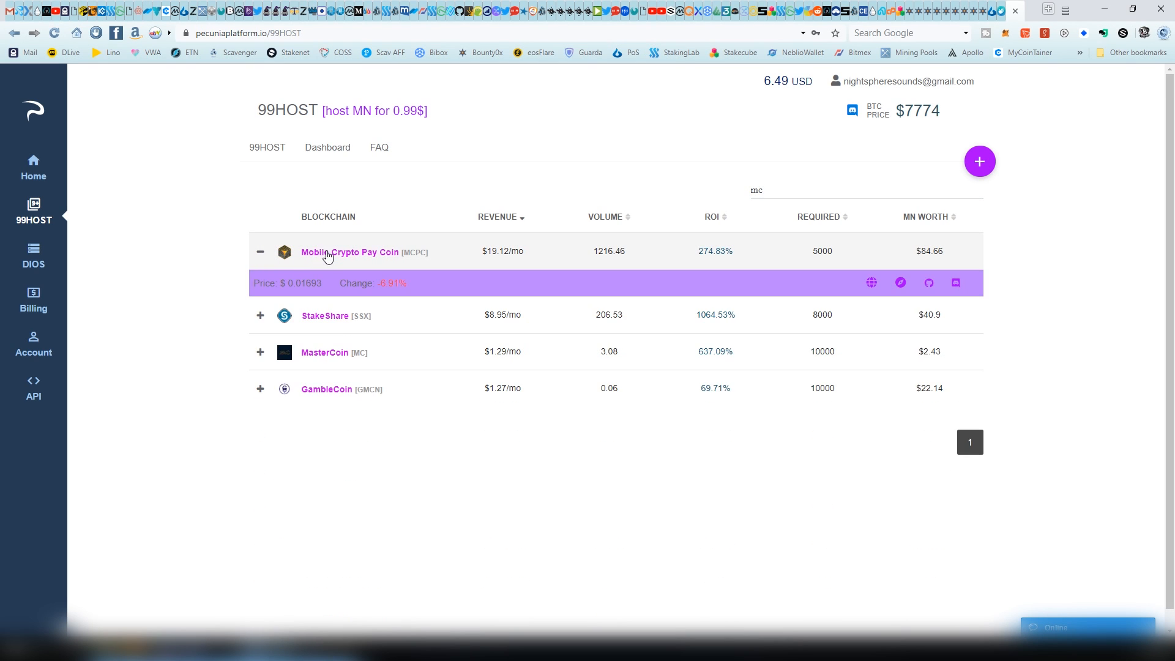
# Start creating a Mobile Crypto Pay Coin node on the one month plan and proceed through the collateral transaction instructions
pyautogui.click(429, 247)
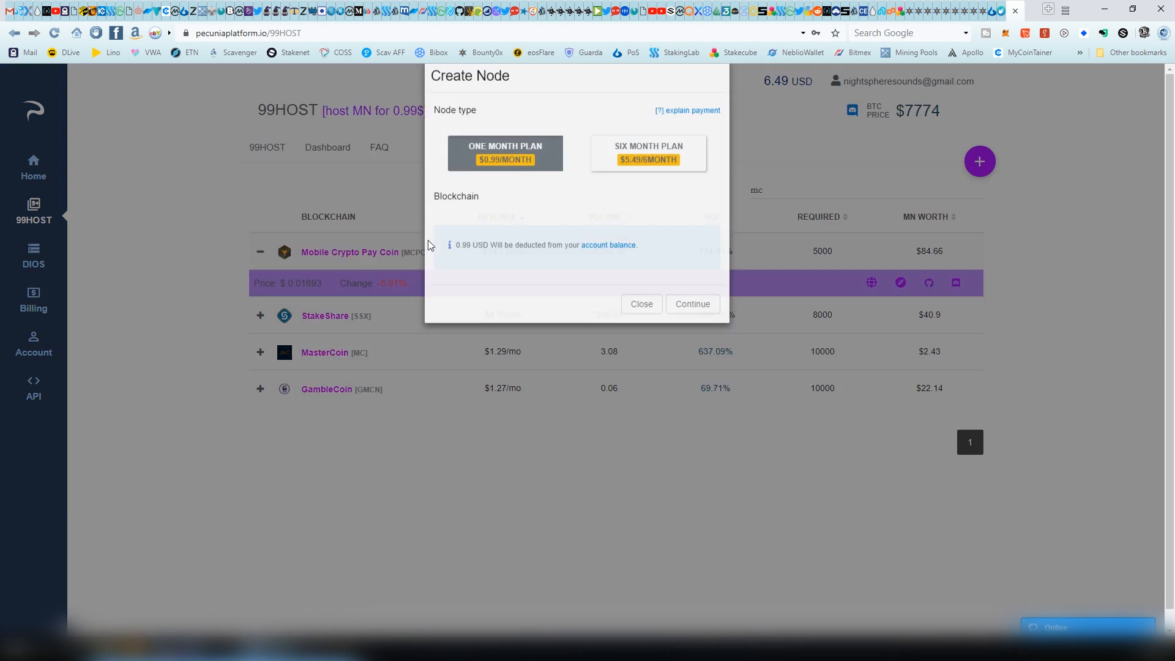
pyautogui.click(515, 187)
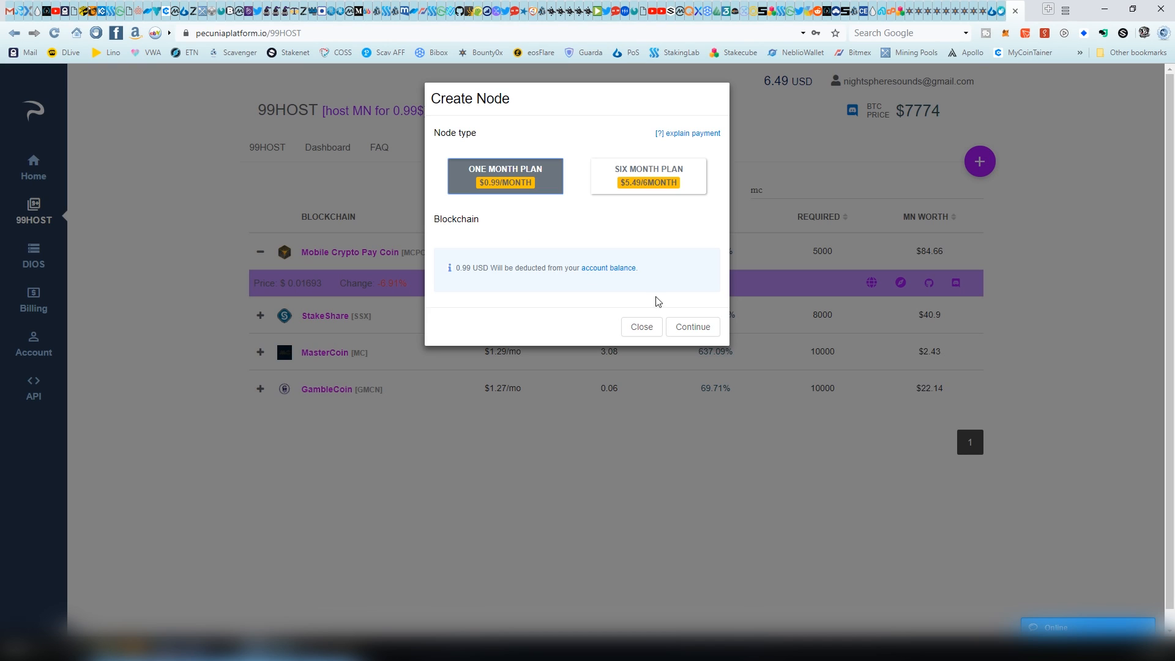
pyautogui.click(680, 325)
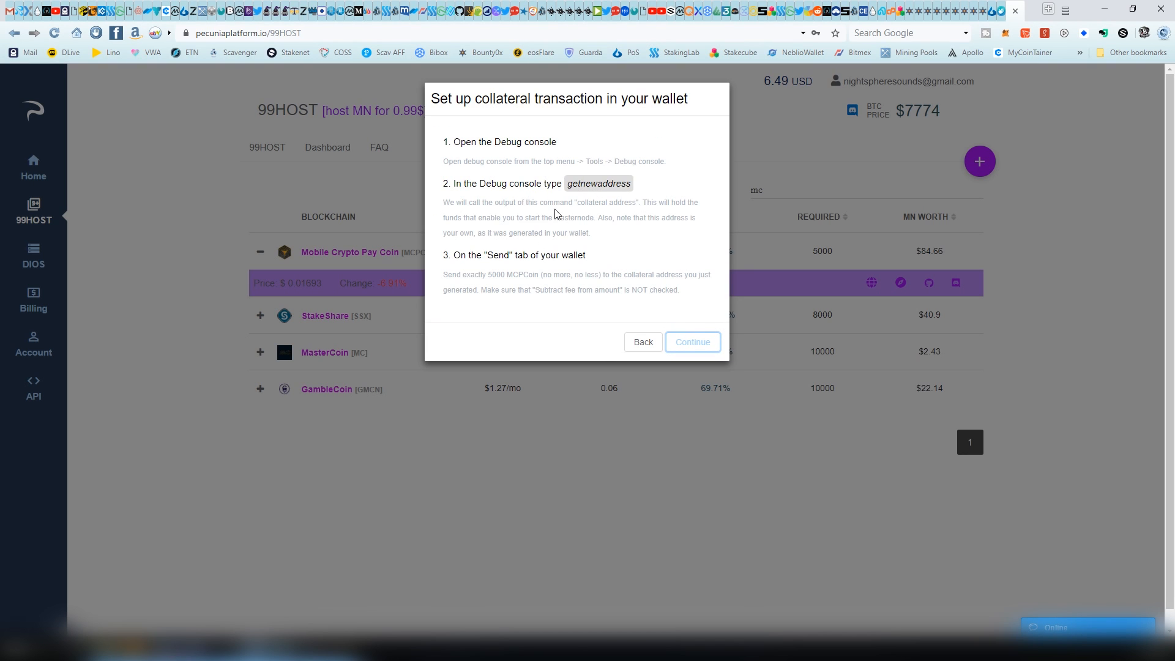
pyautogui.moveTo(568, 186); pyautogui.dragTo(642, 194)
pyautogui.click(642, 193)
pyautogui.moveTo(488, 274); pyautogui.dragTo(542, 274)
pyautogui.click(542, 274)
pyautogui.click(691, 343)
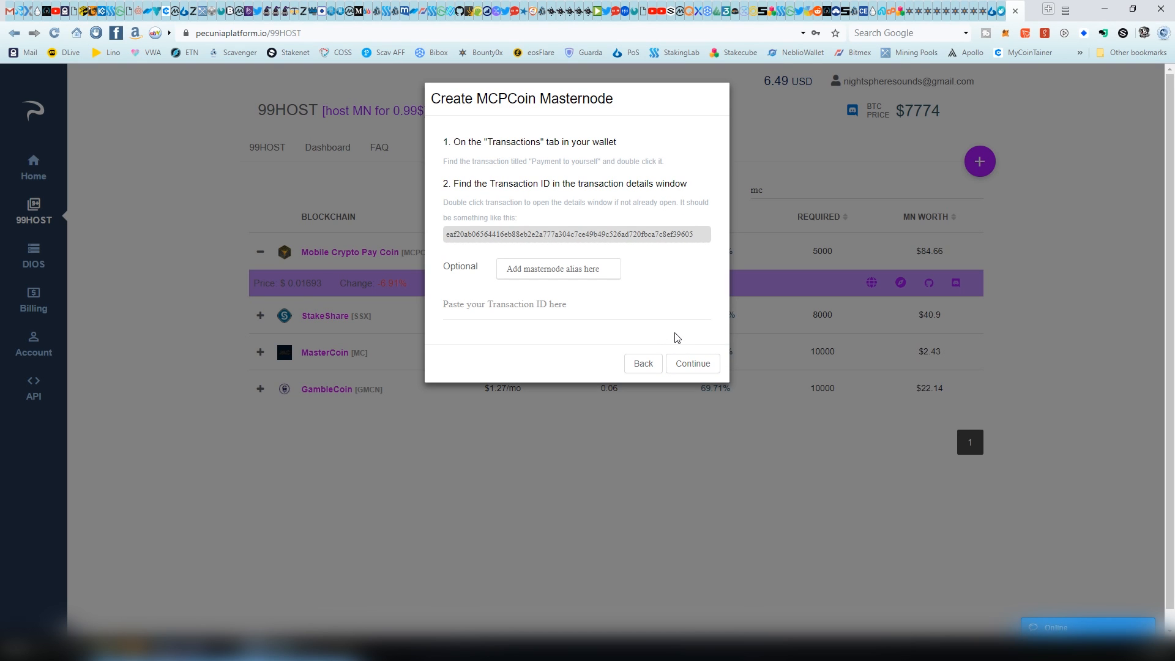
# Give the masternode the alias mcp, paste the copied transaction ID, and deploy the MCPCoin masternode
pyautogui.click(614, 268)
pyautogui.write('mcp')
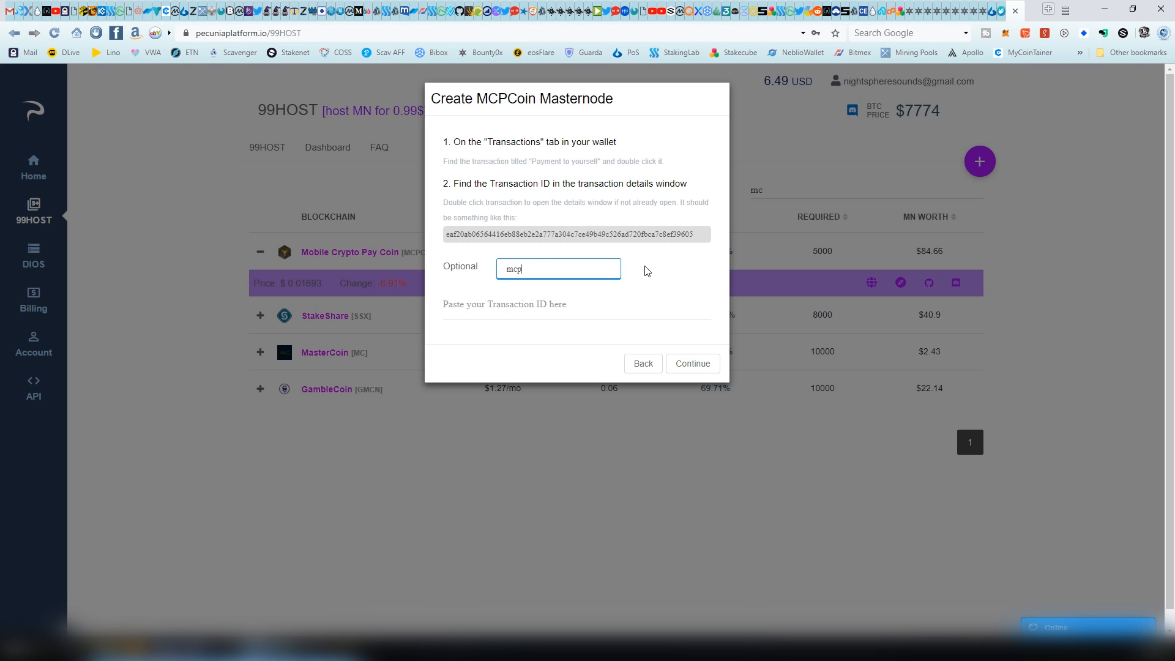
pyautogui.press('Tab')
pyautogui.hotkey('ctrl', 'v')
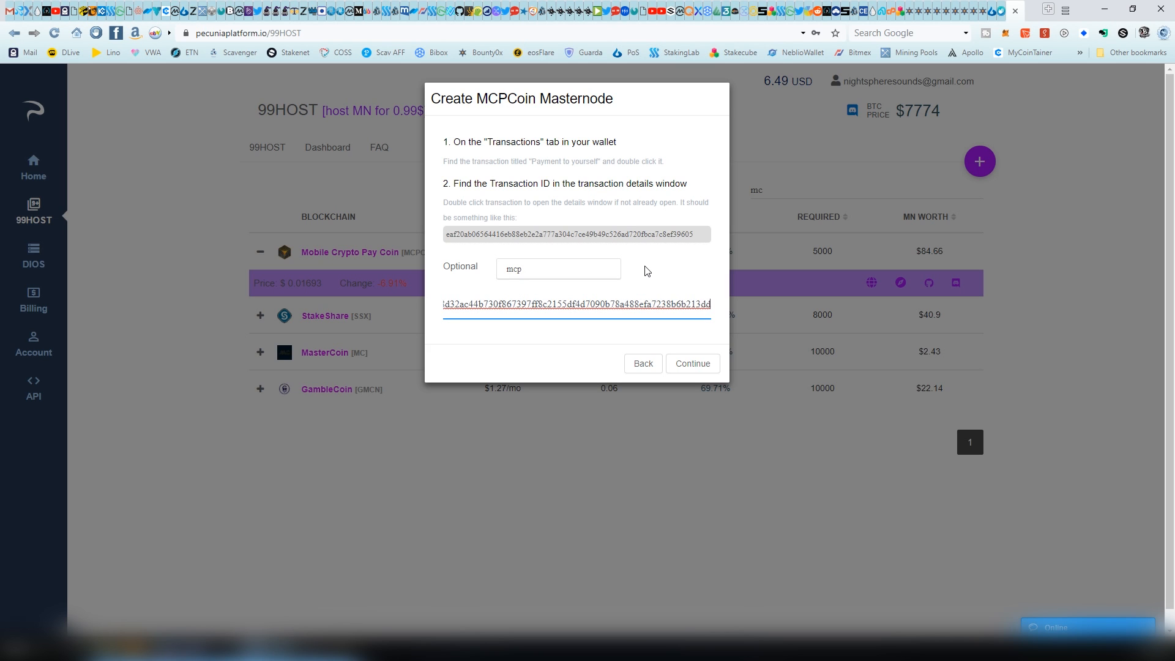
pyautogui.click(706, 373)
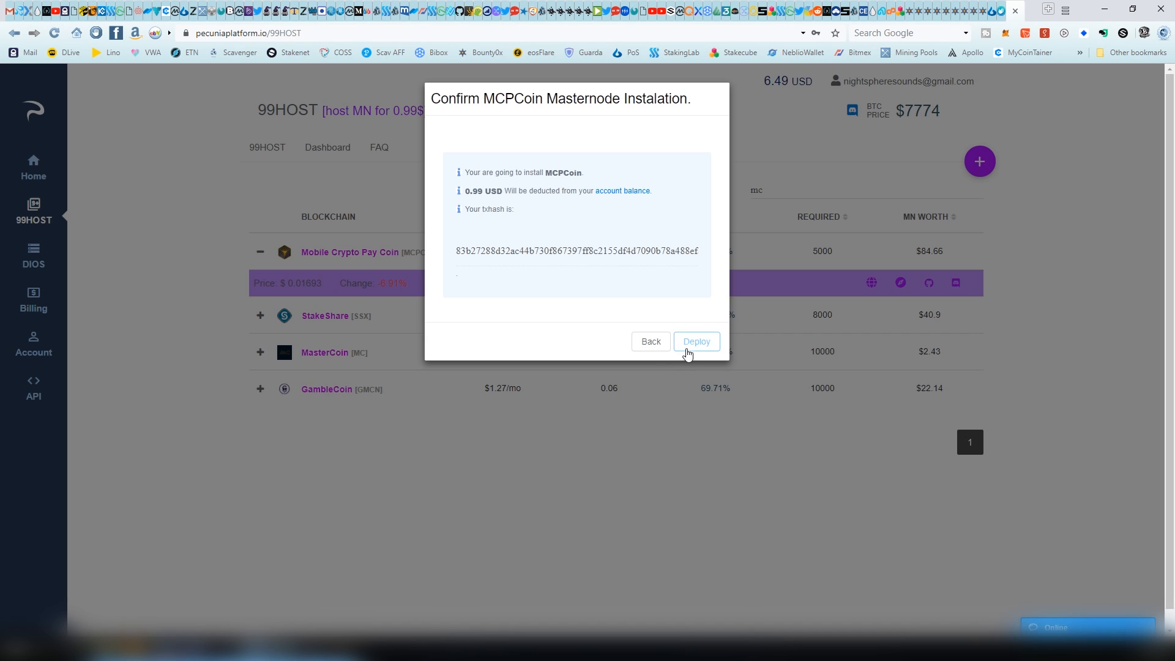
pyautogui.click(688, 353)
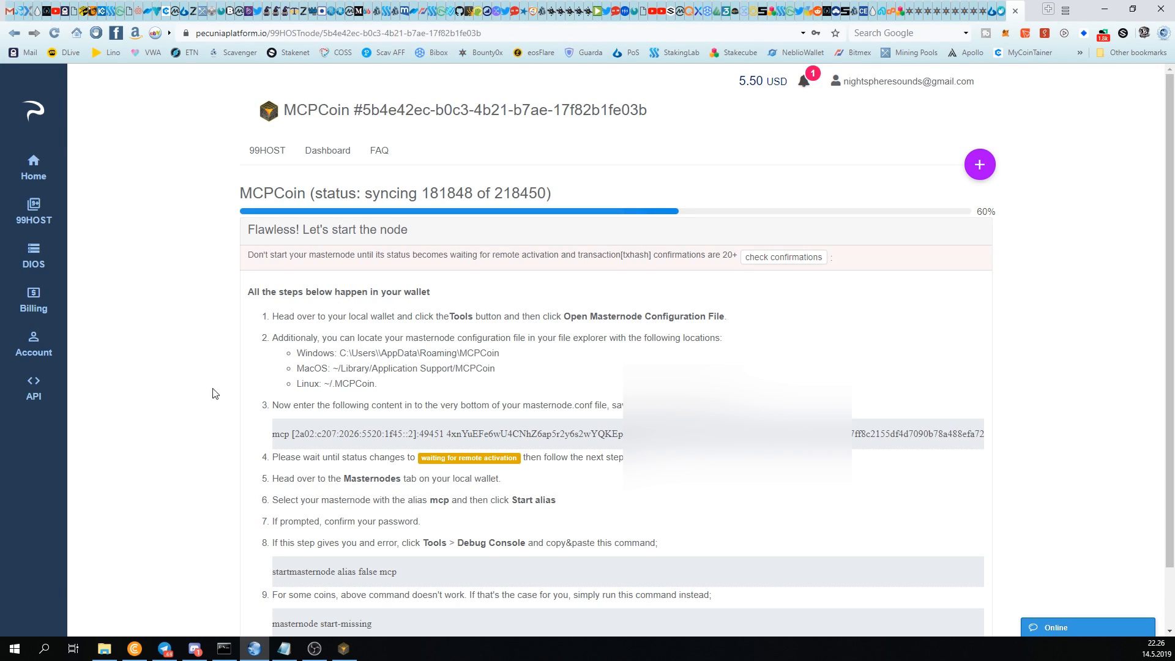
# Copy the masternode.conf line for the mcp alias from the node's setup instructions
pyautogui.scroll(-1, 337, 368)
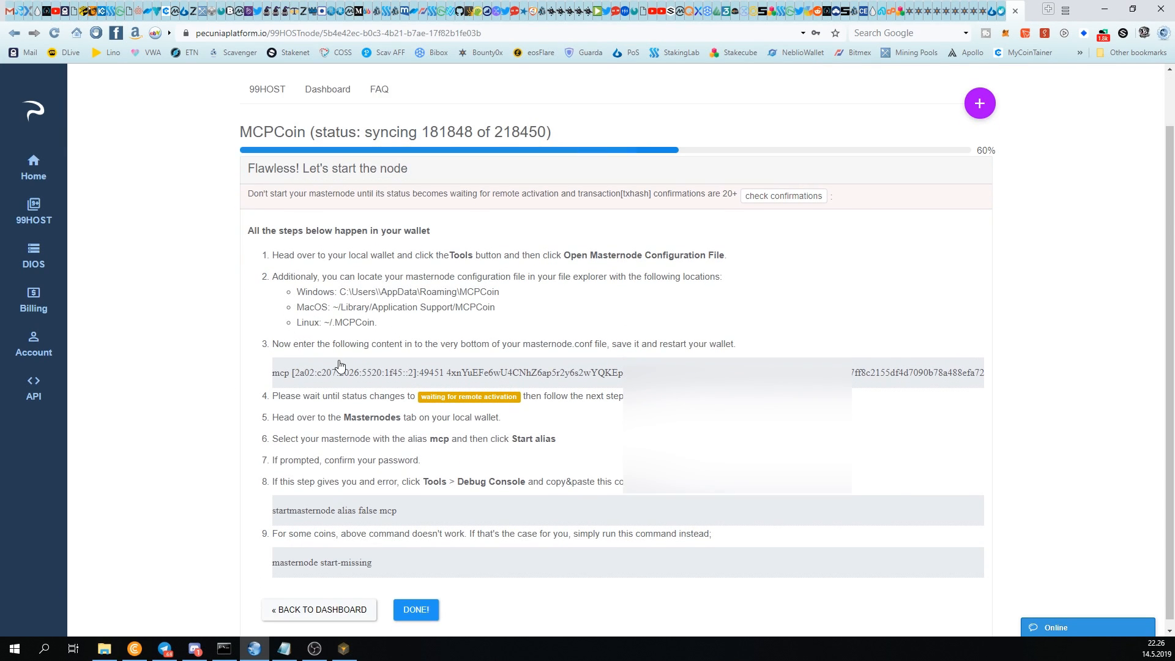
pyautogui.doubleClick(337, 375)
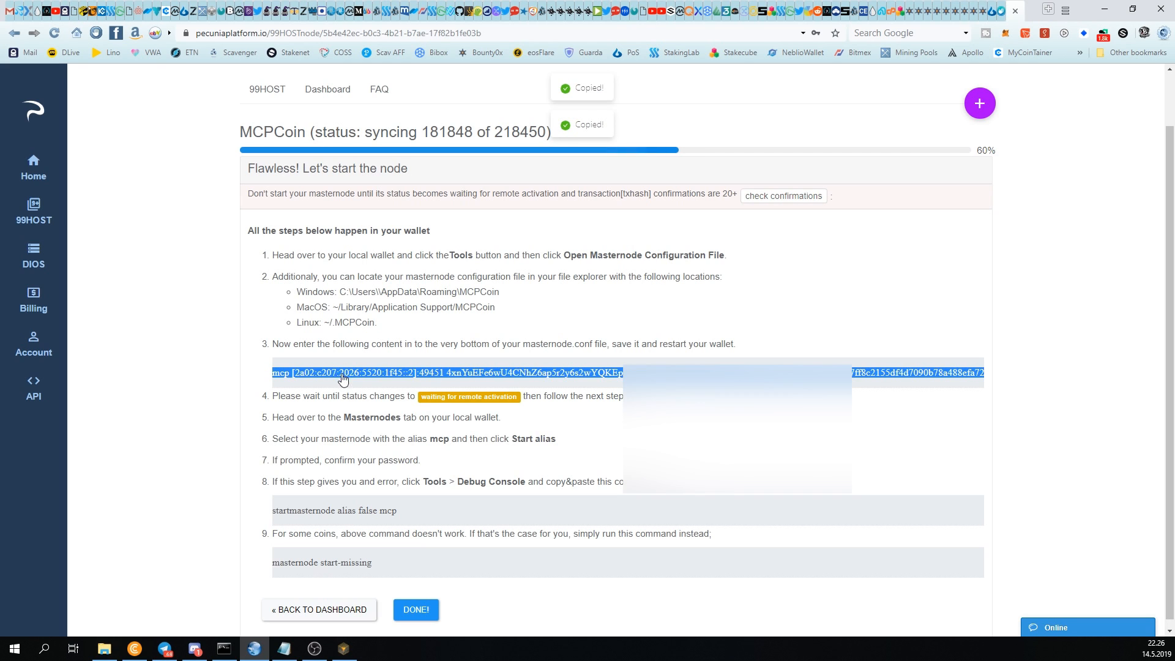
pyautogui.rightClick(344, 379)
pyautogui.click(369, 383)
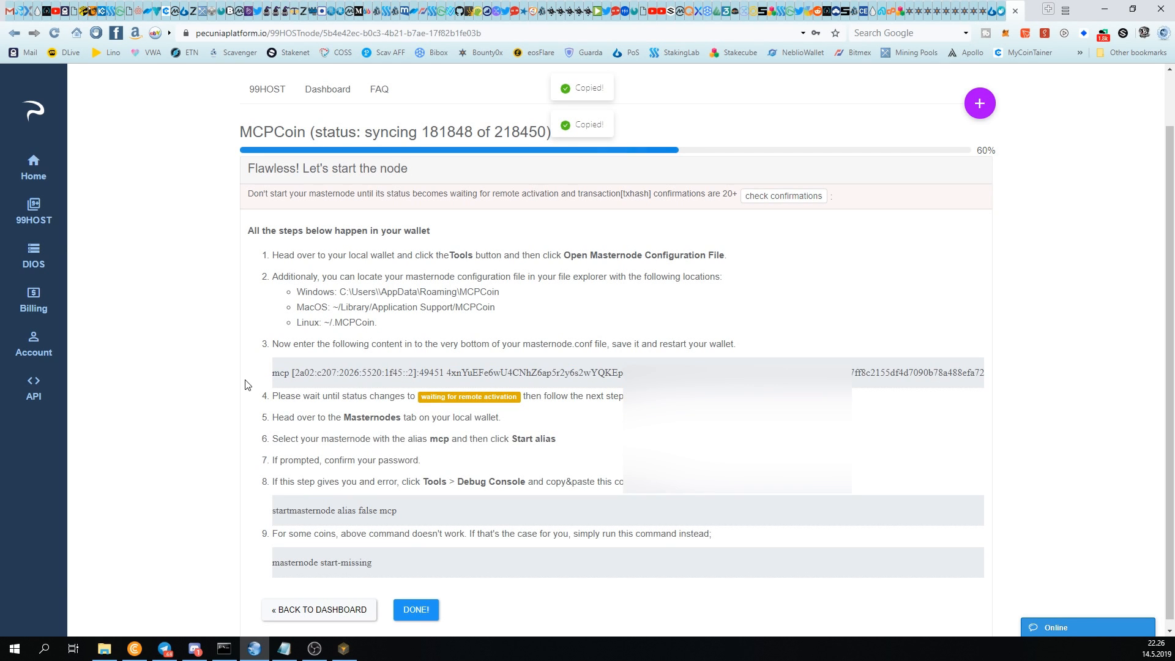
# Switch to the MCPCoin wallet, open its masternode configuration file, and look up the same file in the MPCP Wallet folder
pyautogui.click(344, 648)
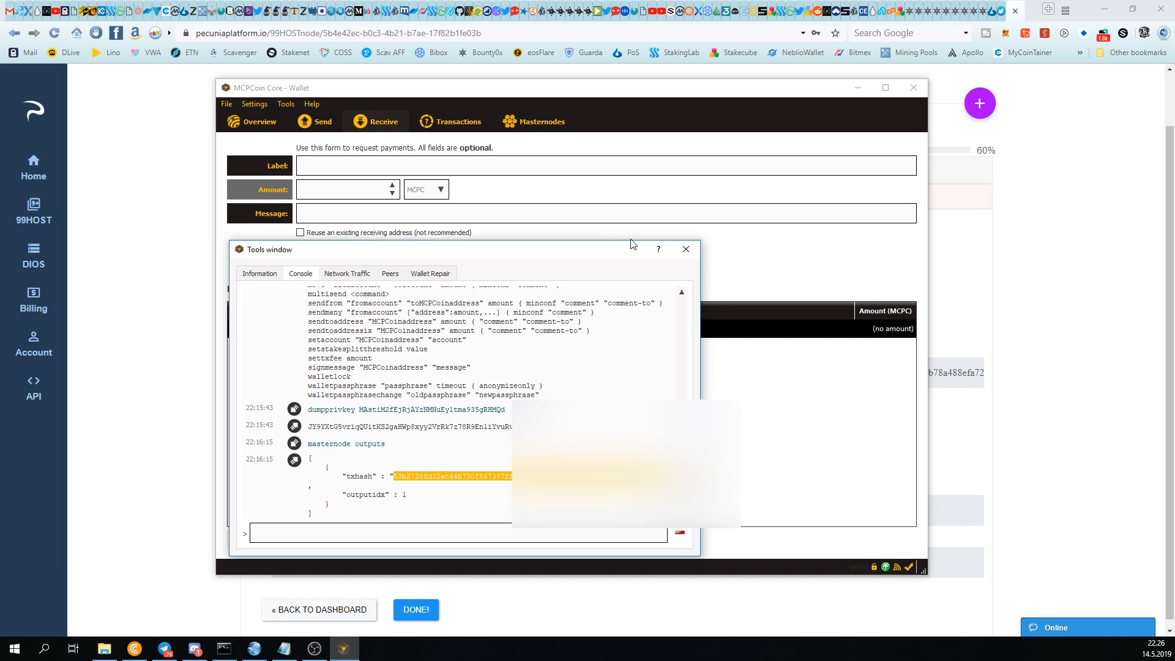
pyautogui.click(688, 251)
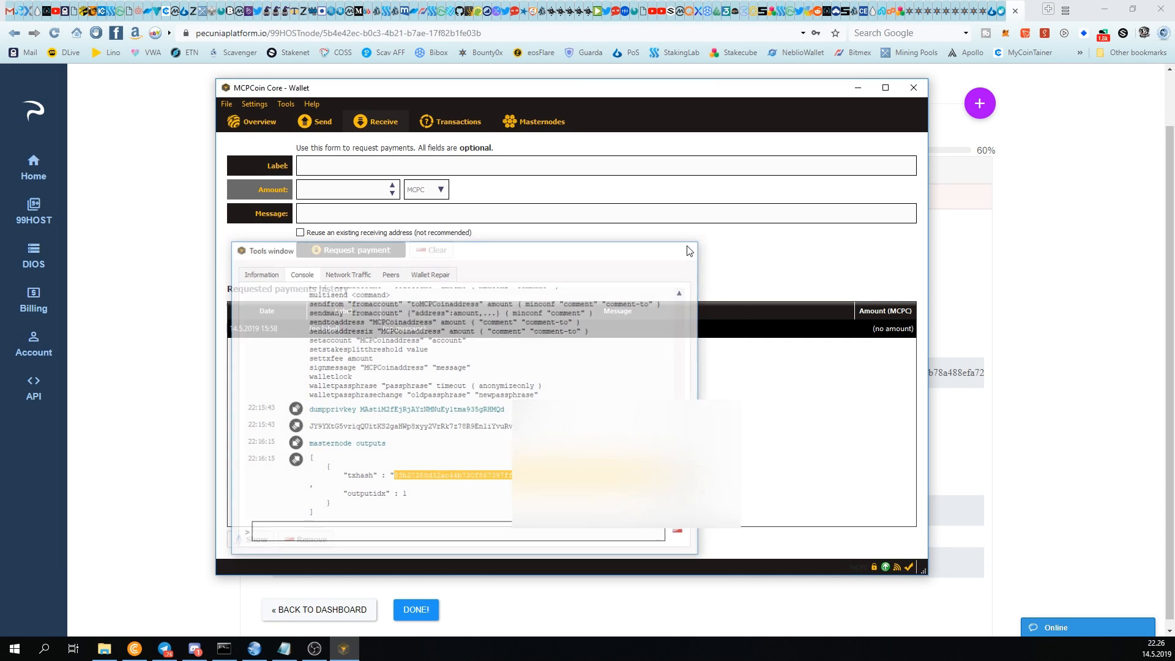
pyautogui.click(270, 106)
pyautogui.moveTo(278, 106)
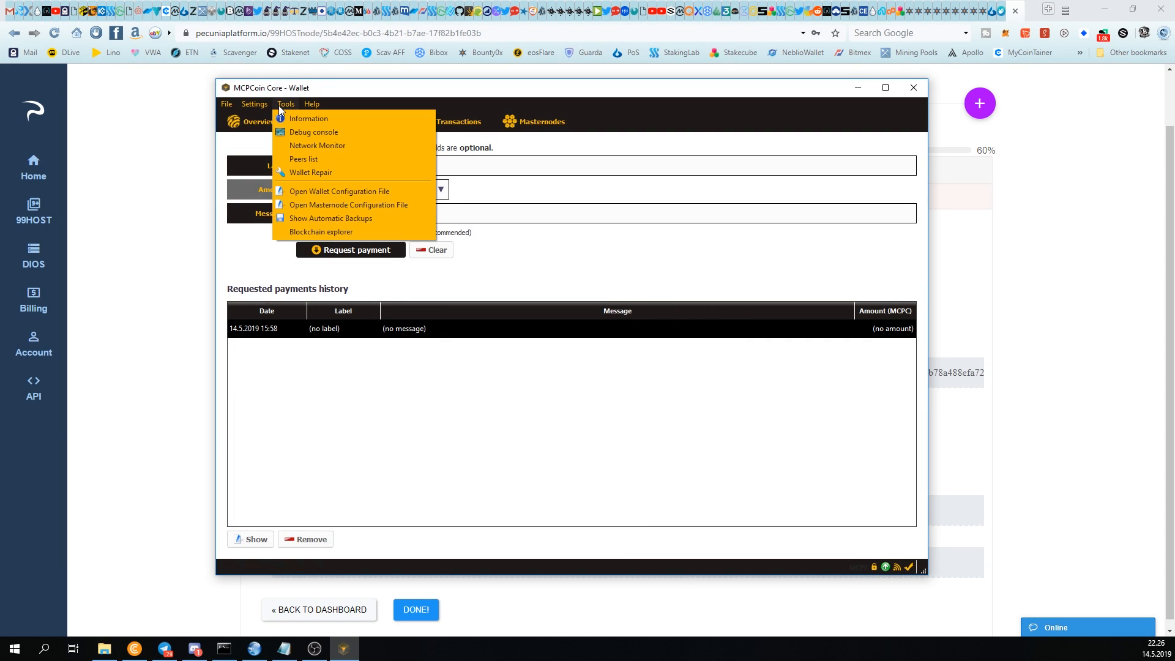
pyautogui.click(349, 206)
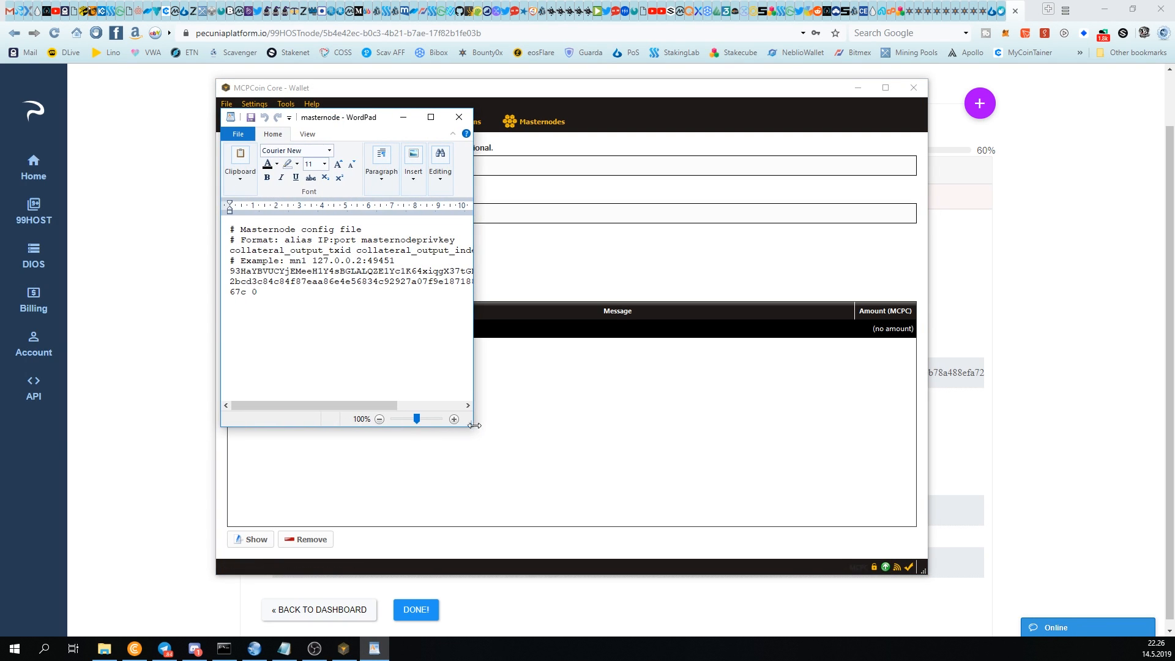
pyautogui.moveTo(471, 426); pyautogui.dragTo(781, 534)
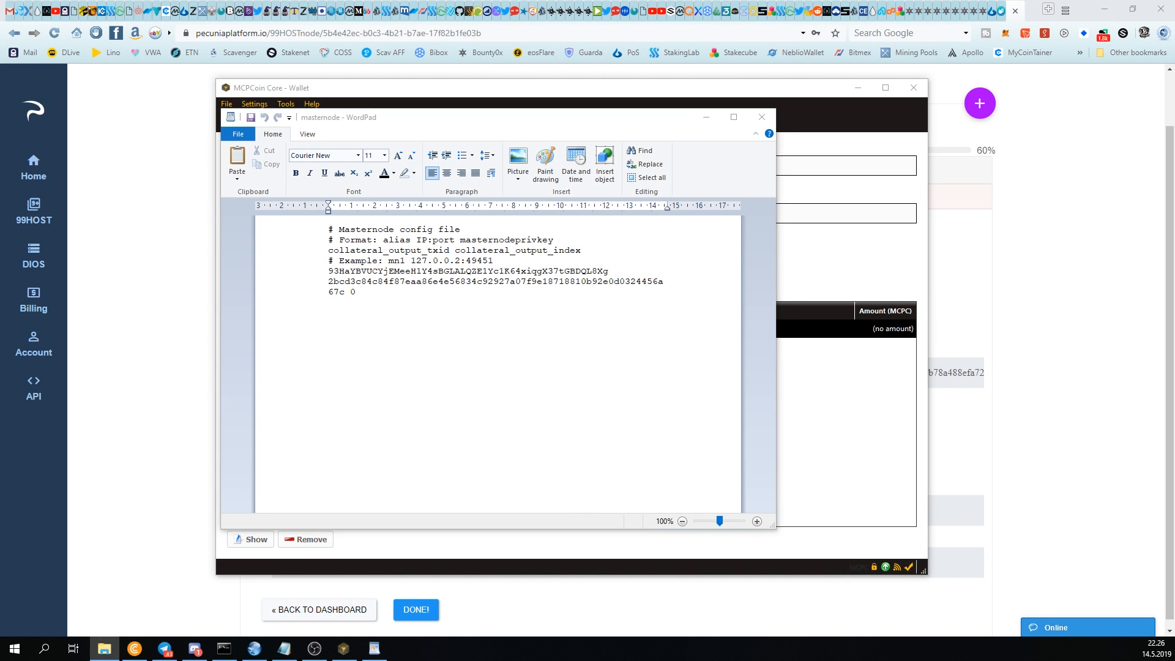
pyautogui.moveTo(0, 102); pyautogui.dragTo(450, 74)
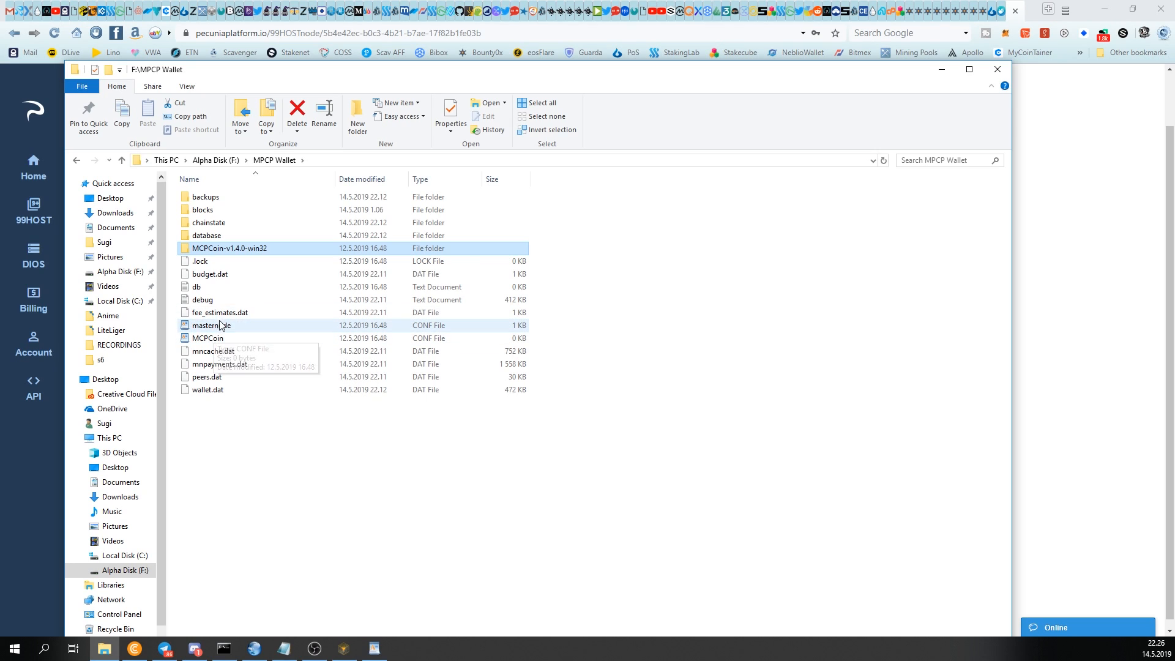
pyautogui.click(942, 69)
# Paste the copied masternode line, including the masternode private key, on a new line at the end of the configuration file
pyautogui.moveTo(393, 286); pyautogui.dragTo(392, 240)
pyautogui.click(419, 309)
pyautogui.press('Return')
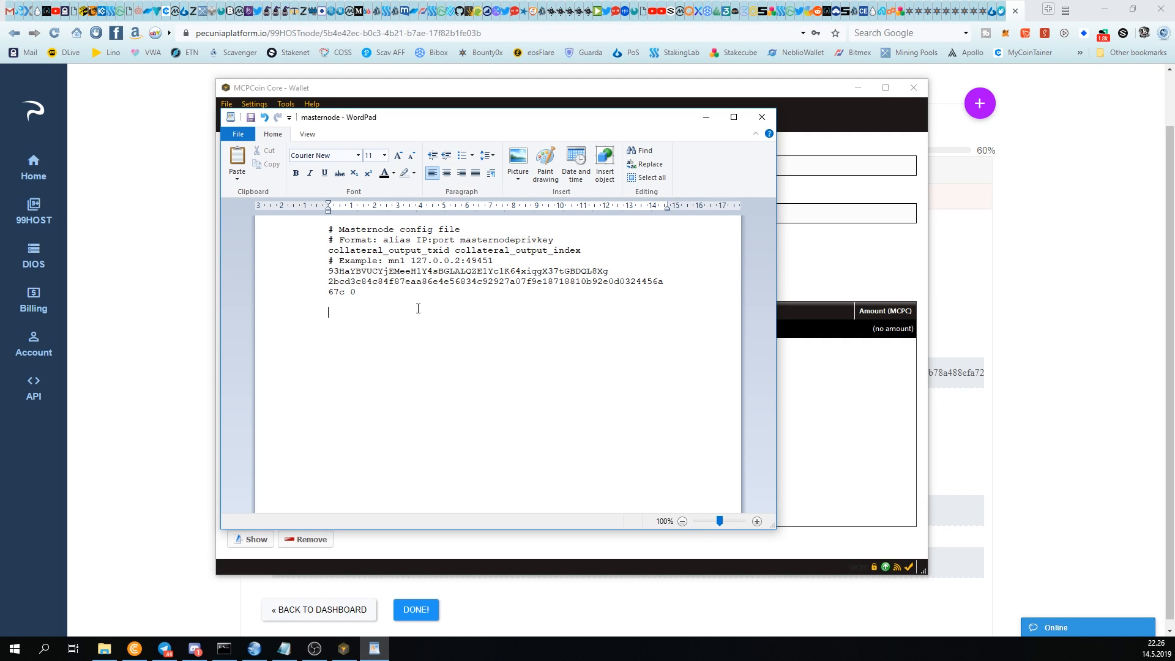
pyautogui.hotkey('ctrl', 'v')
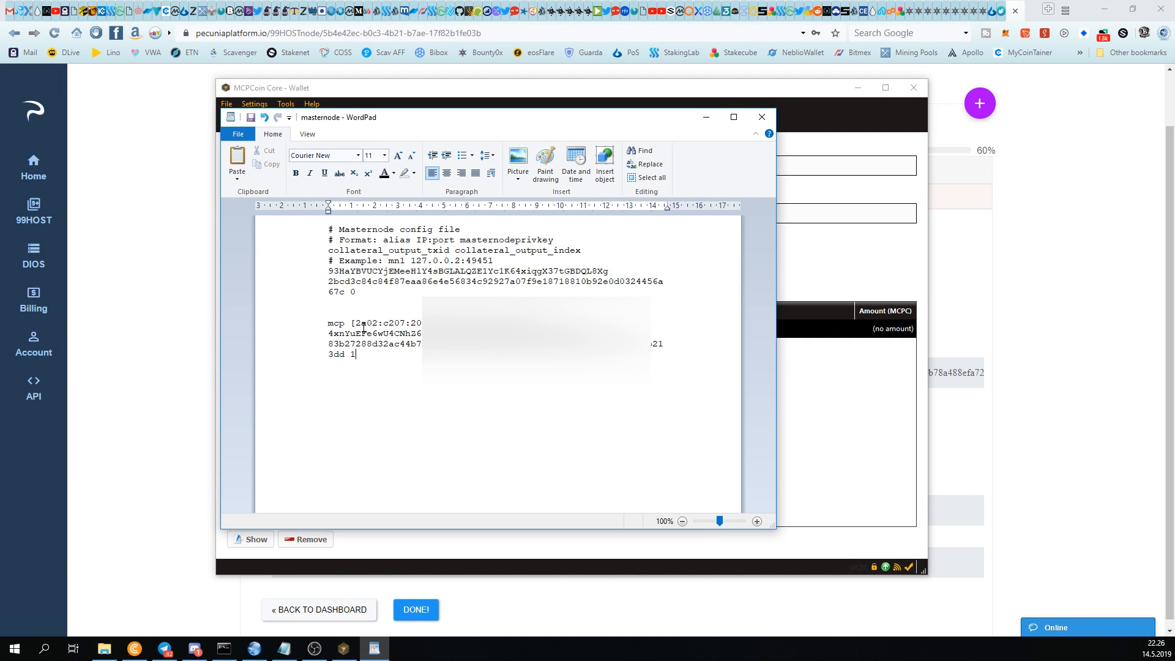
# Save the masternode configuration file and close the MCPCoin wallet
pyautogui.click(238, 134)
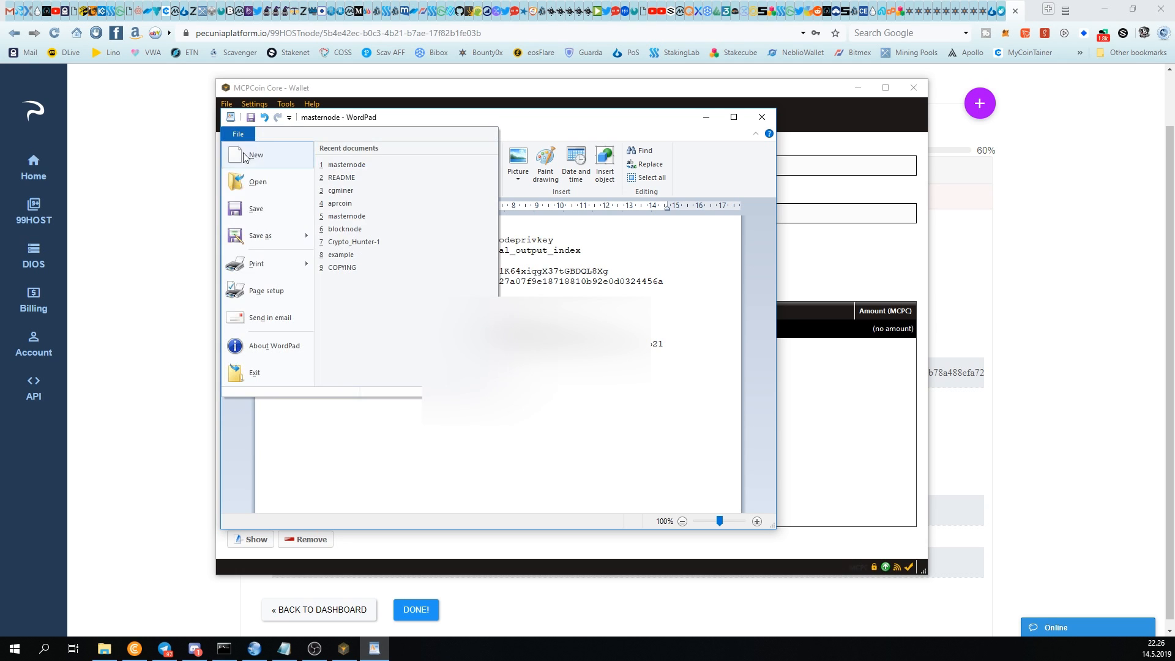
pyautogui.click(256, 210)
pyautogui.click(706, 117)
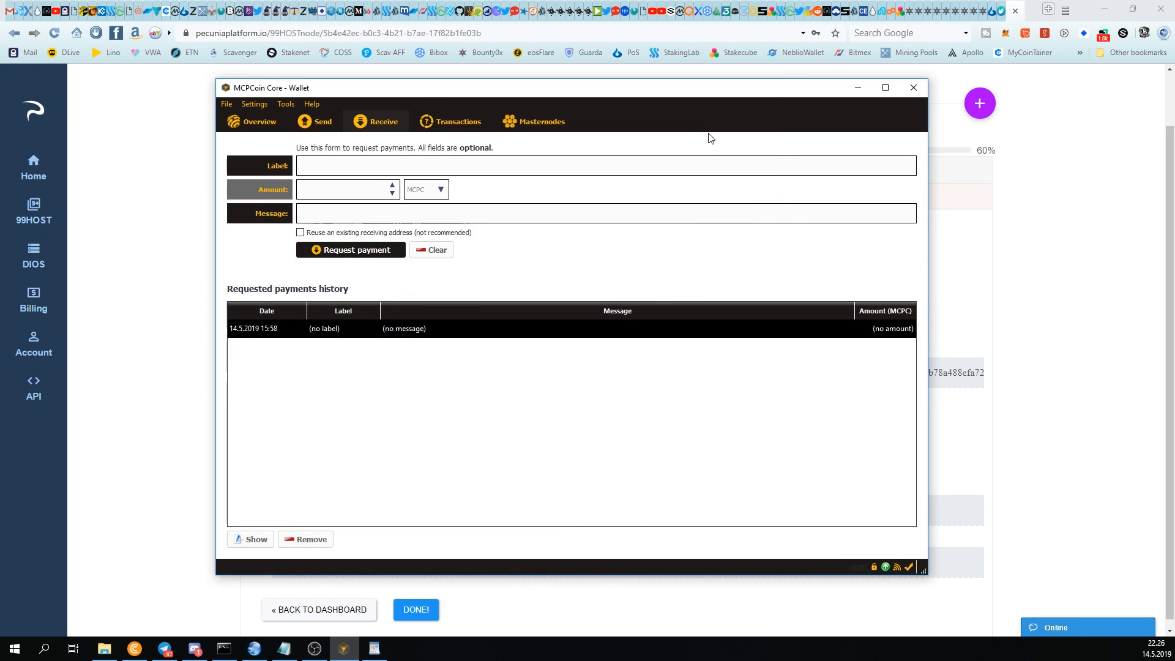
pyautogui.click(923, 88)
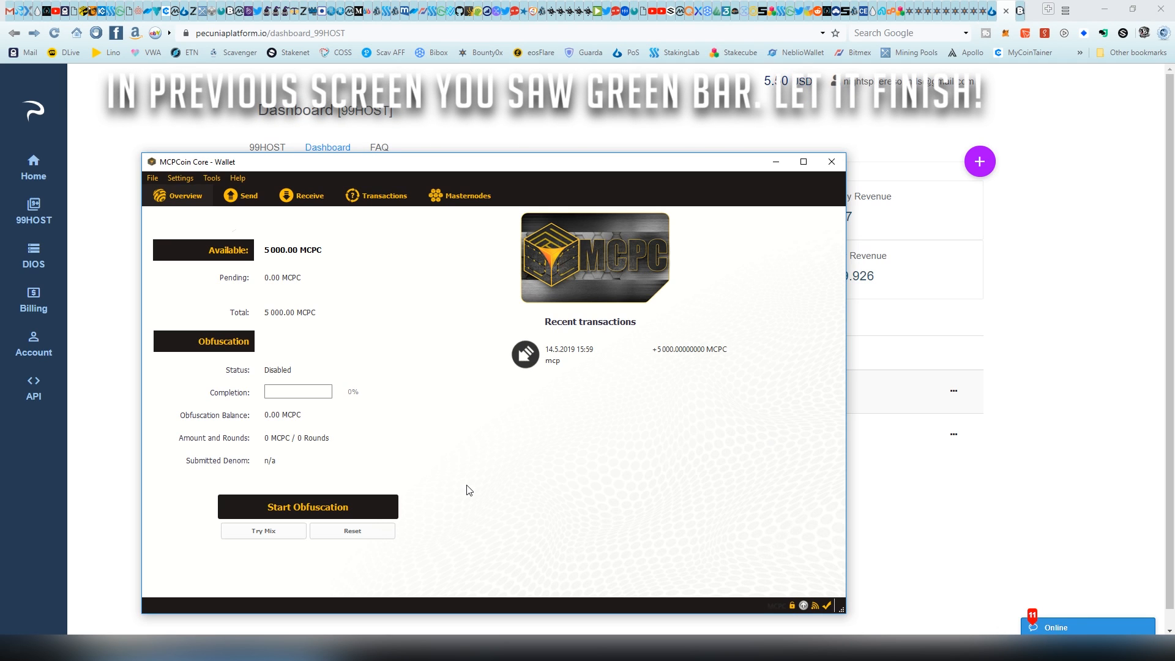
# Open the reopened wallet's debug console and examine the startmasternode alias false mcp command and its output
pyautogui.click(212, 179)
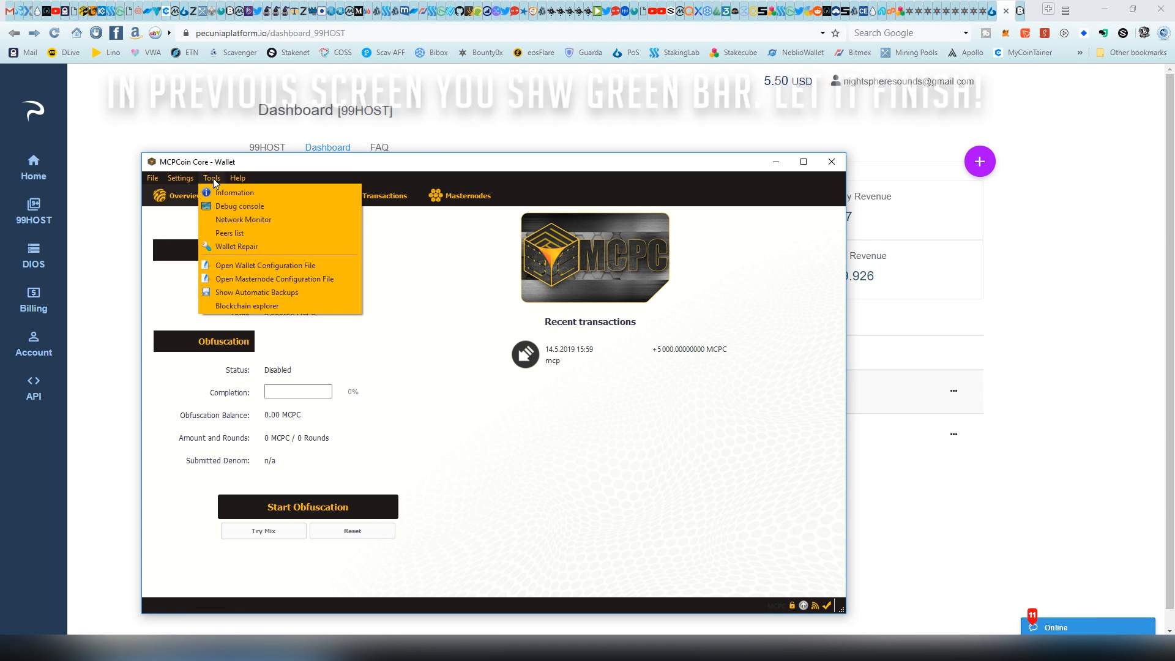
pyautogui.click(236, 210)
pyautogui.rightClick(258, 484)
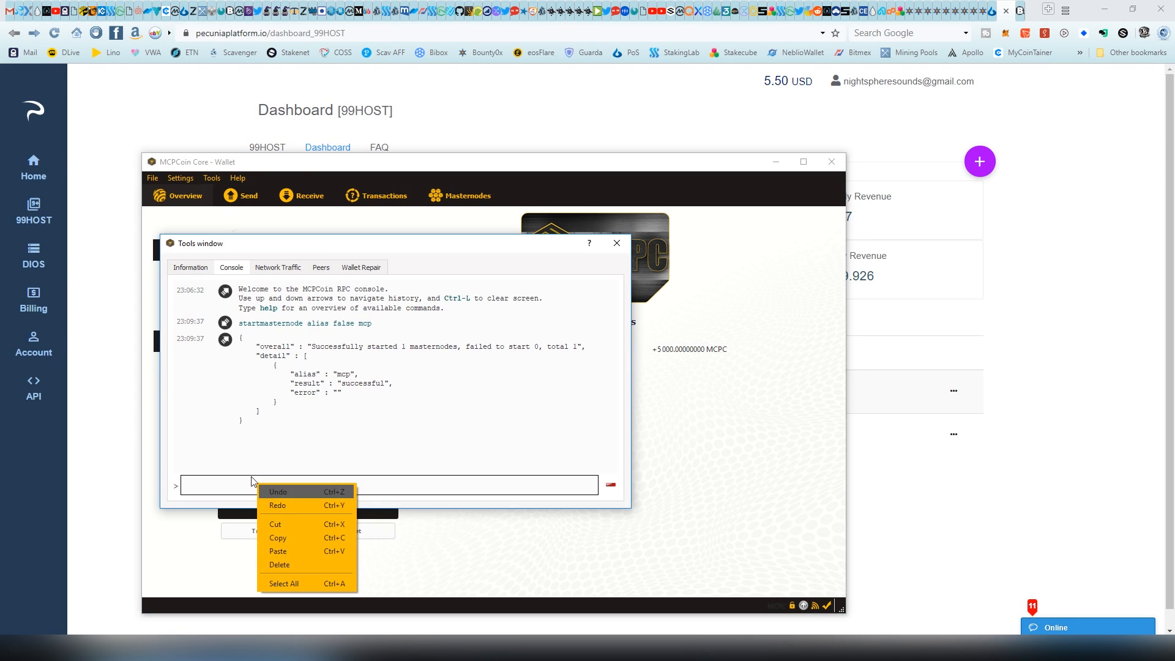
pyautogui.click(244, 324)
pyautogui.moveTo(244, 324)
pyautogui.mouseDown()
pyautogui.moveTo(374, 326)
pyautogui.moveTo(228, 325)
pyautogui.mouseUp()
pyautogui.click(305, 379)
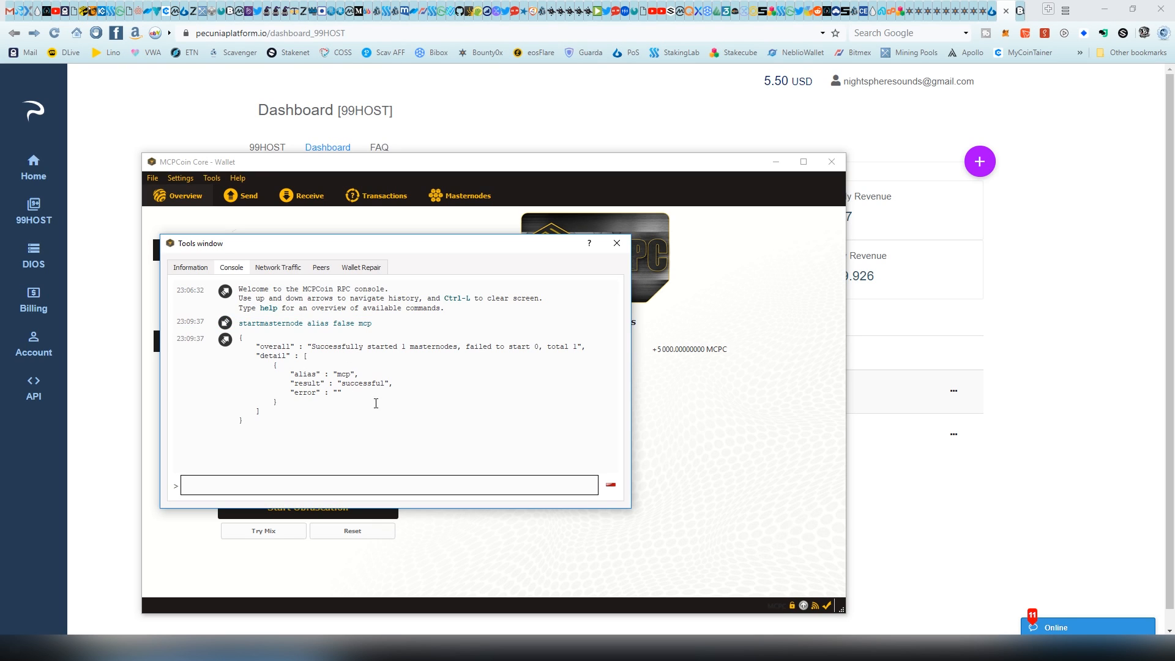
pyautogui.moveTo(310, 348); pyautogui.dragTo(308, 355)
pyautogui.click(335, 464)
pyautogui.rightClick(294, 487)
pyautogui.click(324, 555)
pyautogui.moveTo(190, 485); pyautogui.dragTo(343, 485)
pyautogui.click(344, 486)
pyautogui.hotkey('ctrl', 'shift', 'Left')
pyautogui.hotkey('ctrl', 'shift', 'Left')
pyautogui.hotkey('ctrl', 'shift', 'Left')
pyautogui.hotkey('ctrl', 'shift', 'Left')
pyautogui.press('BackSpace')
# Close the console and check the mcp masternode's status in the wallet's masternode list and on the 99HOST dashboard
pyautogui.click(617, 243)
pyautogui.click(487, 196)
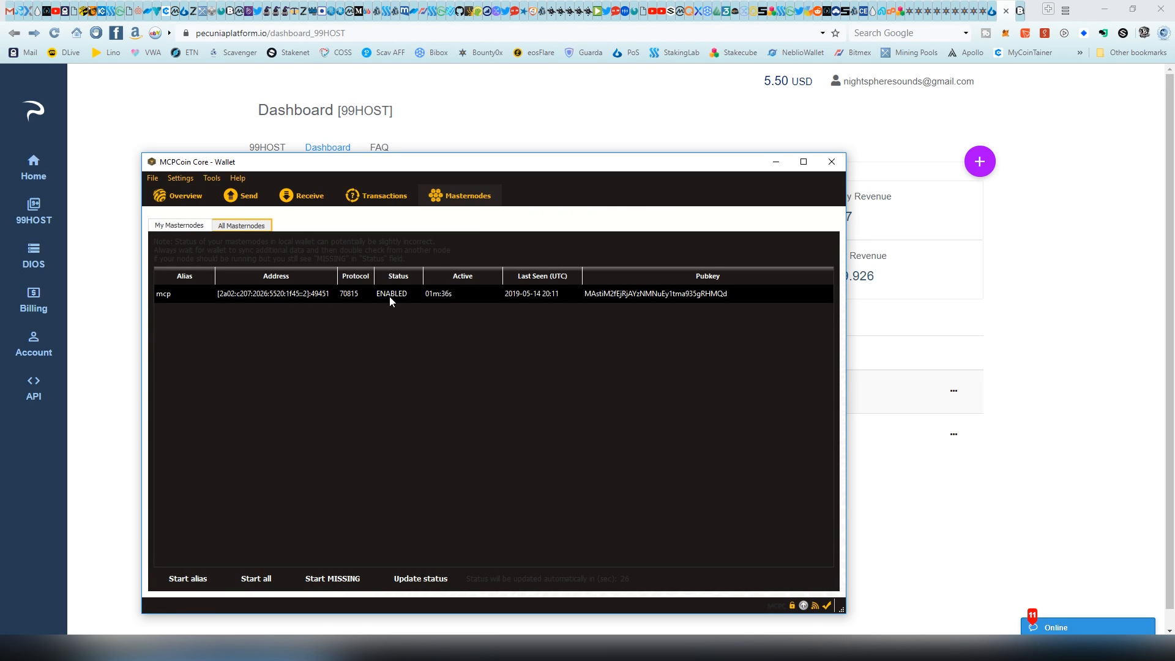
pyautogui.click(1089, 287)
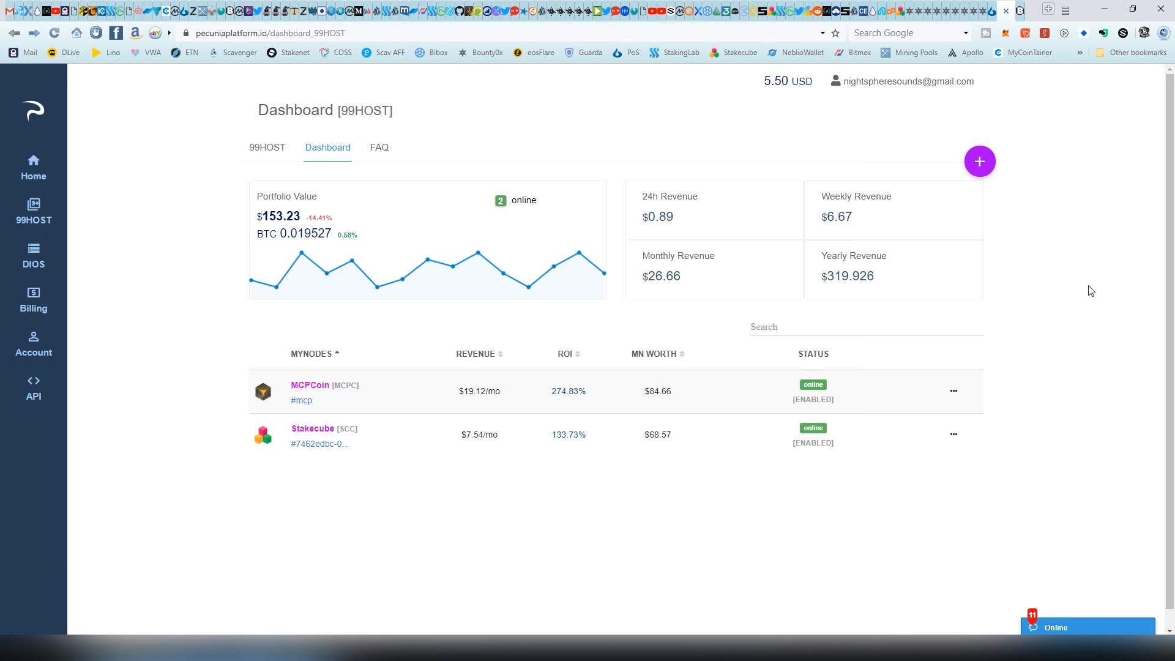
pyautogui.scroll(-1, 575, 366)
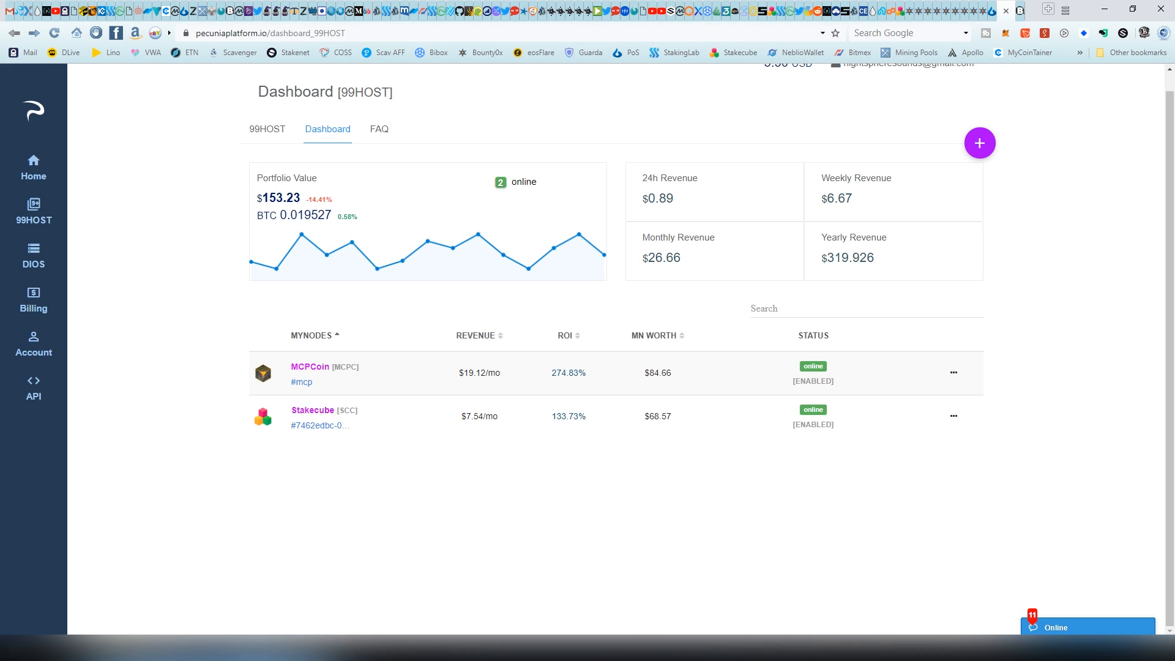
# Switch back to the MCPCoin wallet and show its balance overview
pyautogui.click(331, 648)
pyautogui.click(180, 199)
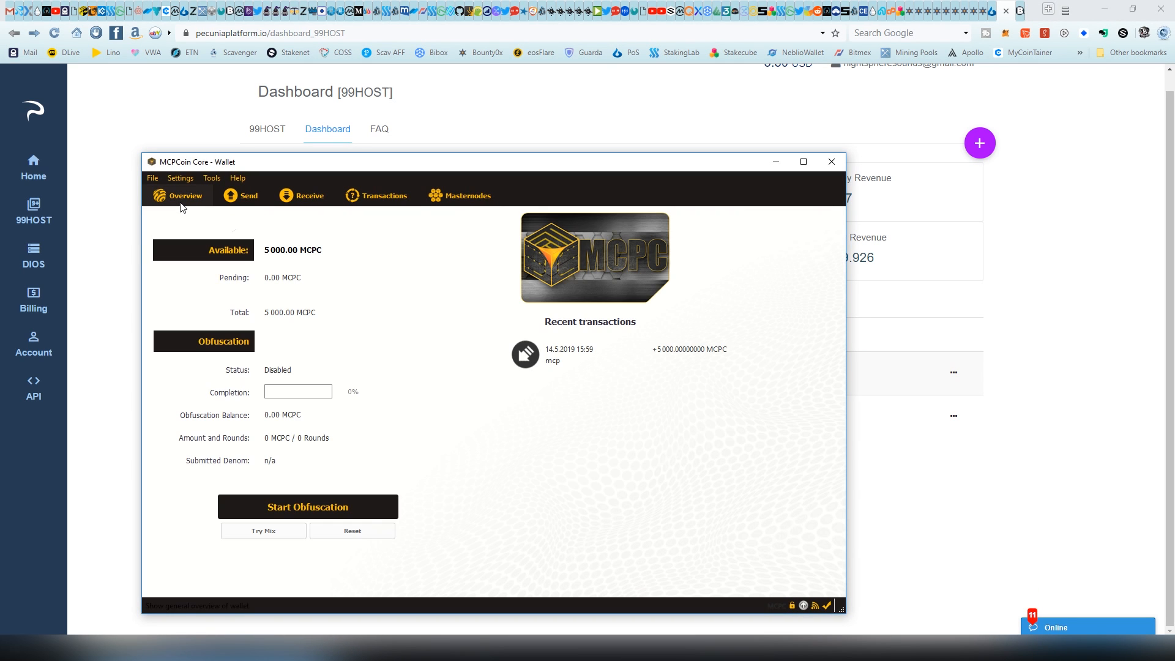